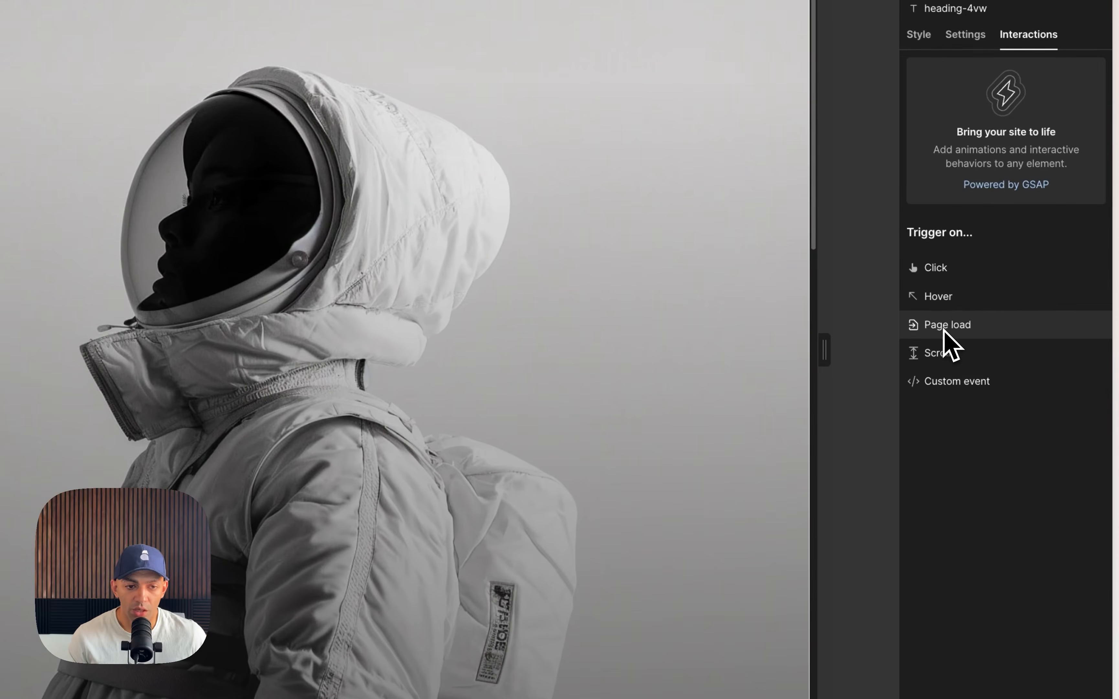
Create a page load interaction for the hero heading and add a custom action to it
click(947, 330)
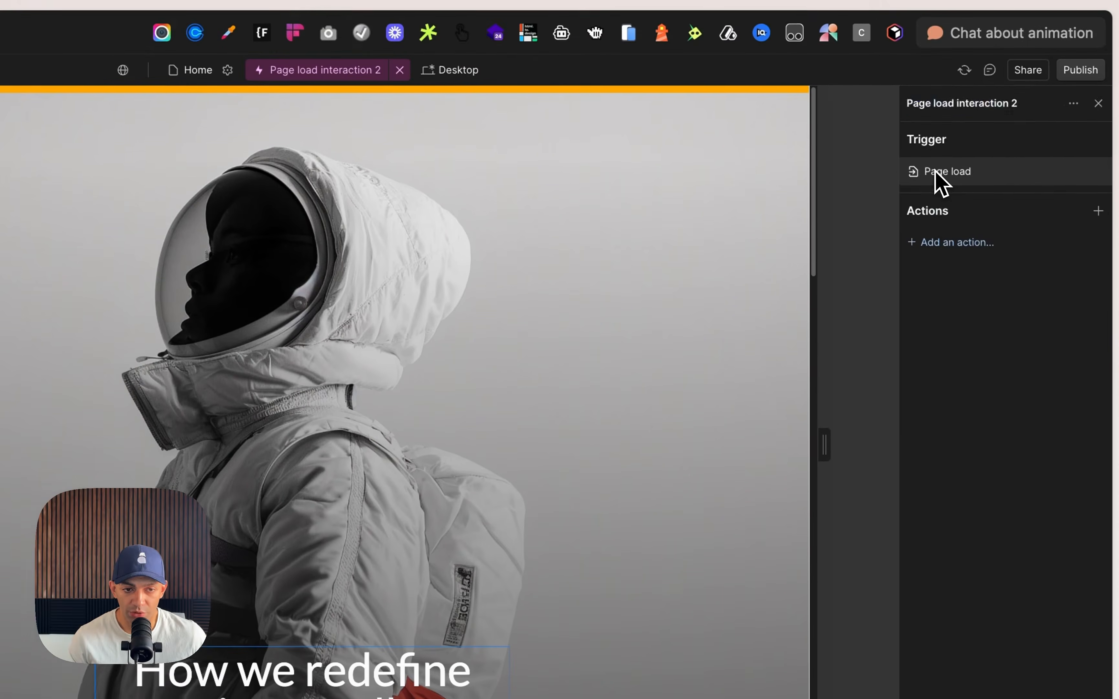
click(945, 177)
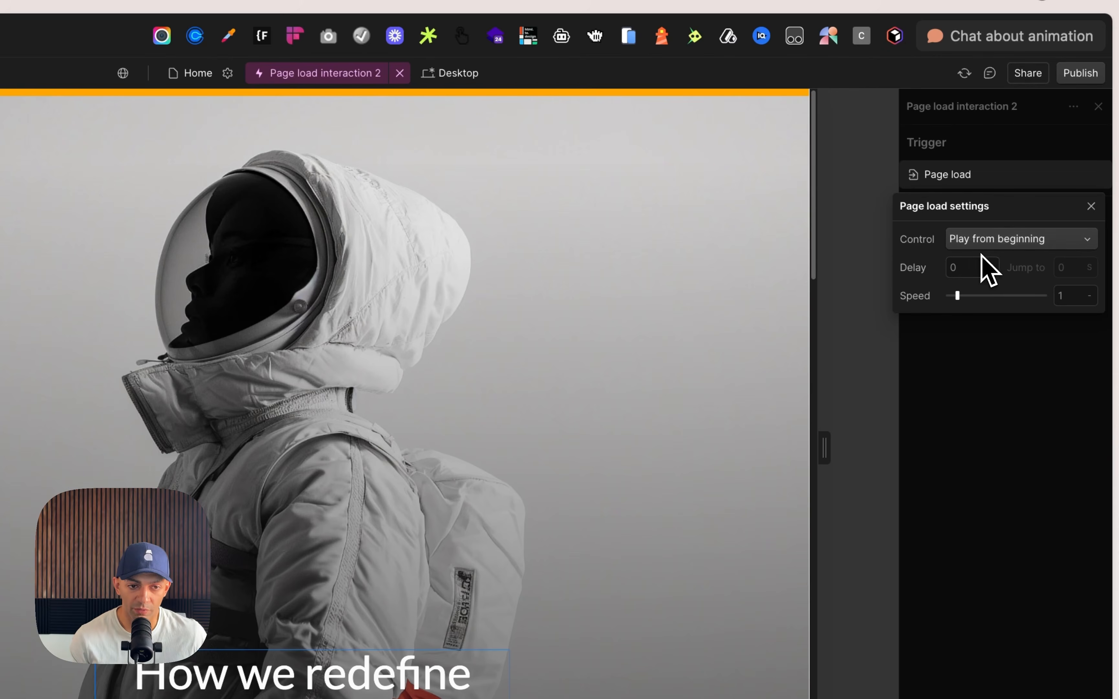
click(981, 334)
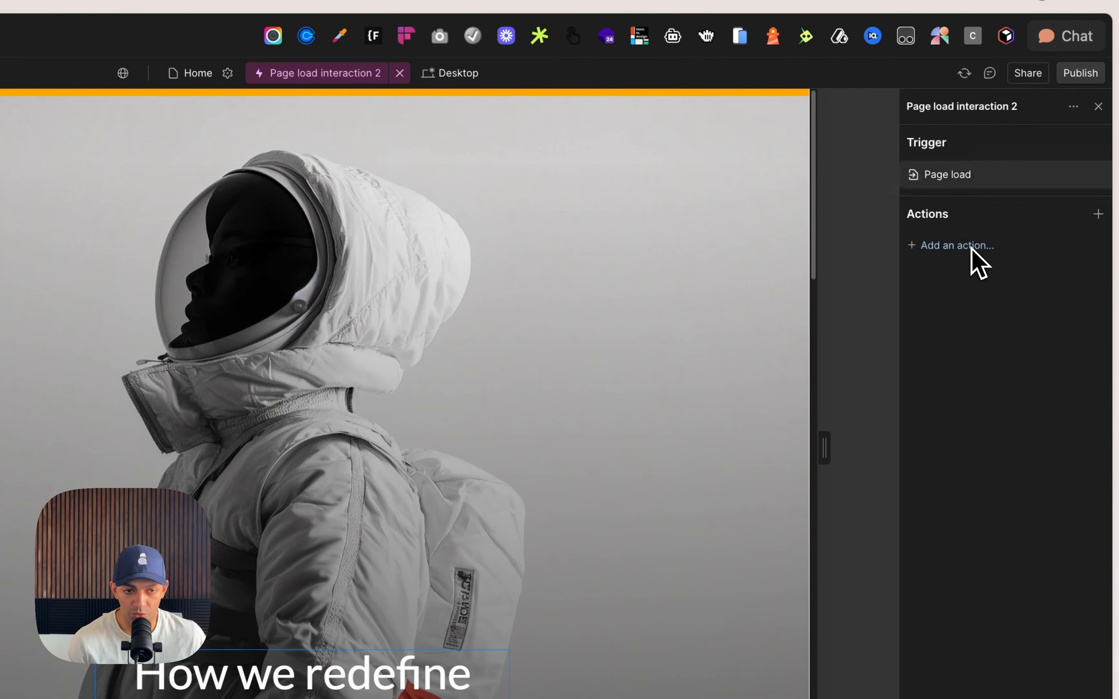
click(946, 248)
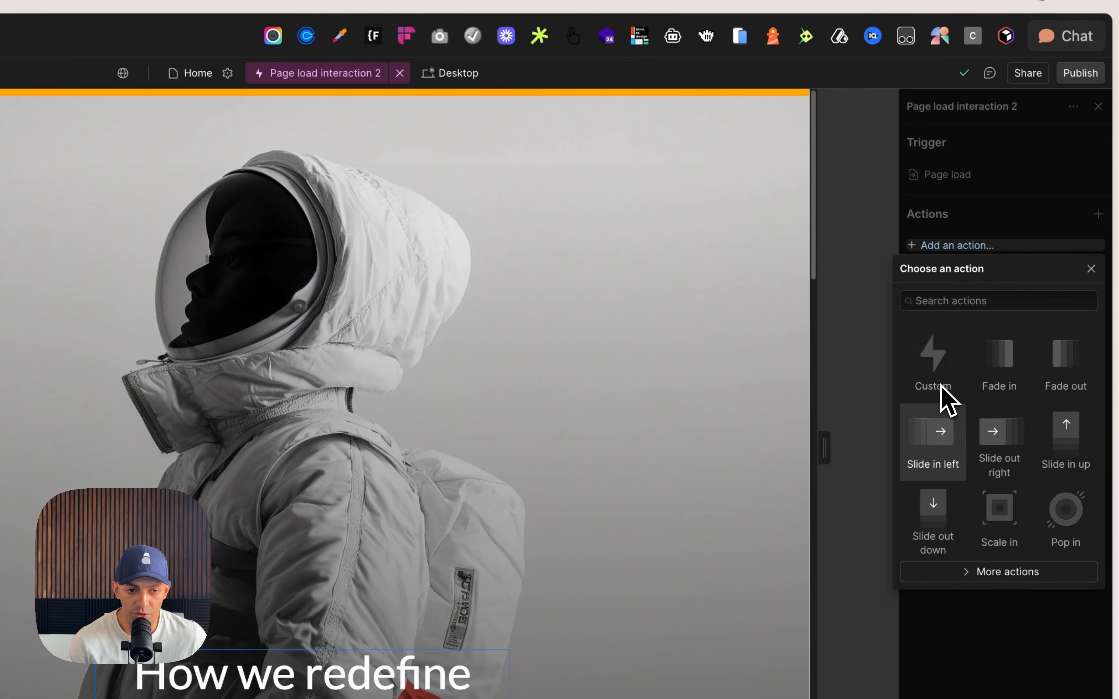
click(939, 361)
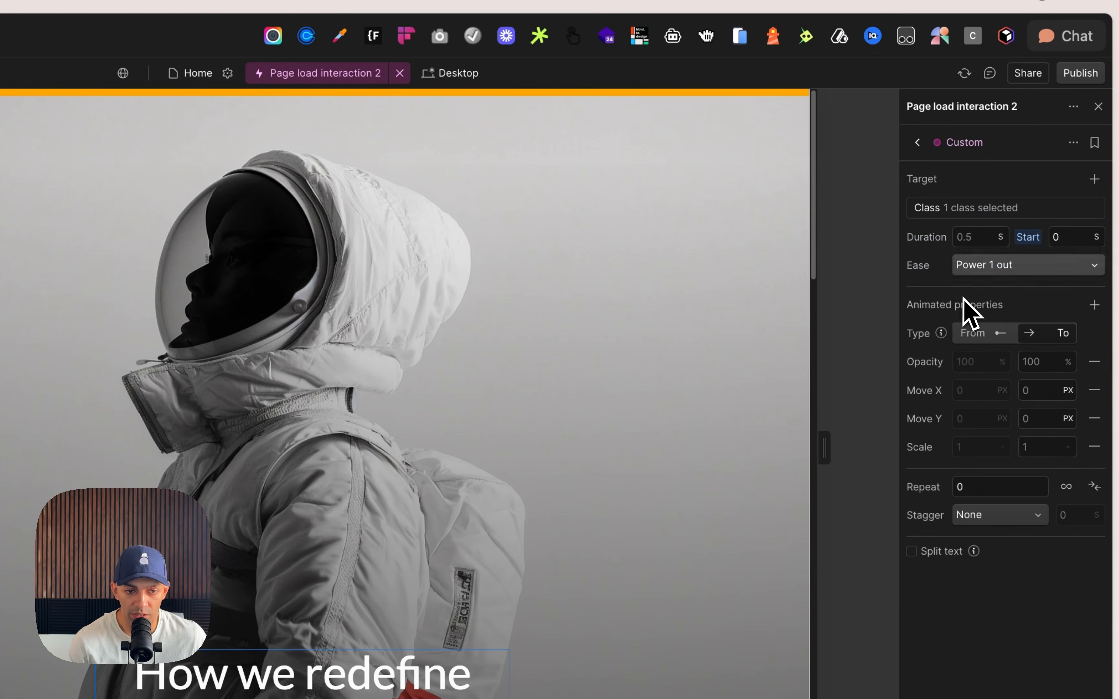
Review the target type options of the custom action, keeping the class target
click(977, 210)
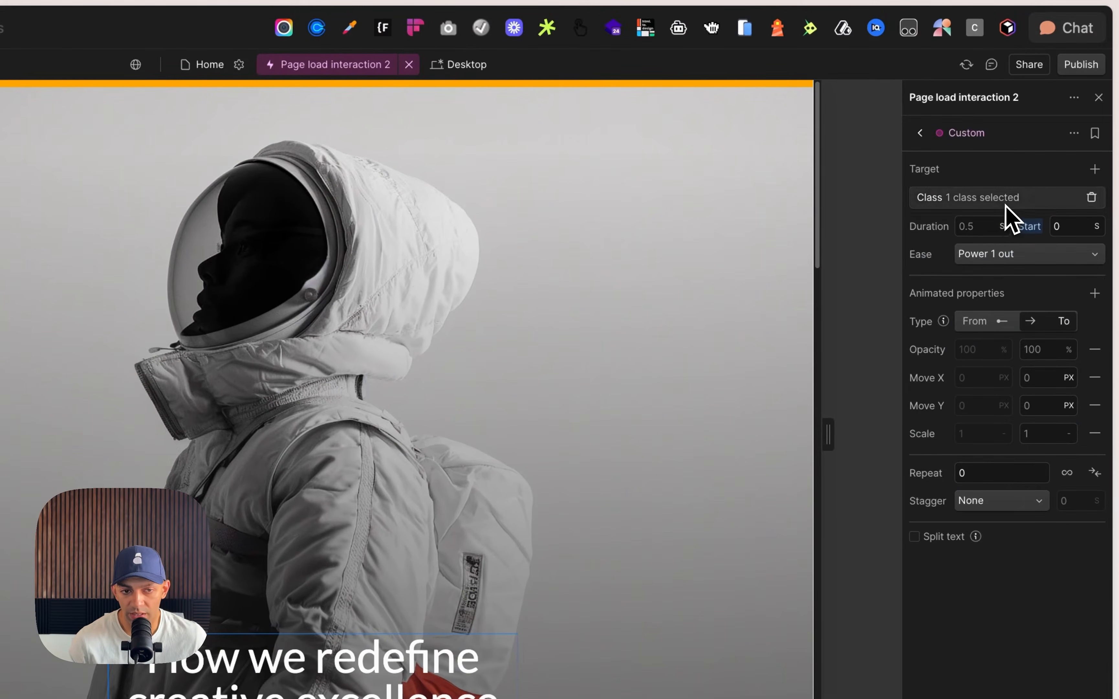
click(1006, 209)
click(1001, 252)
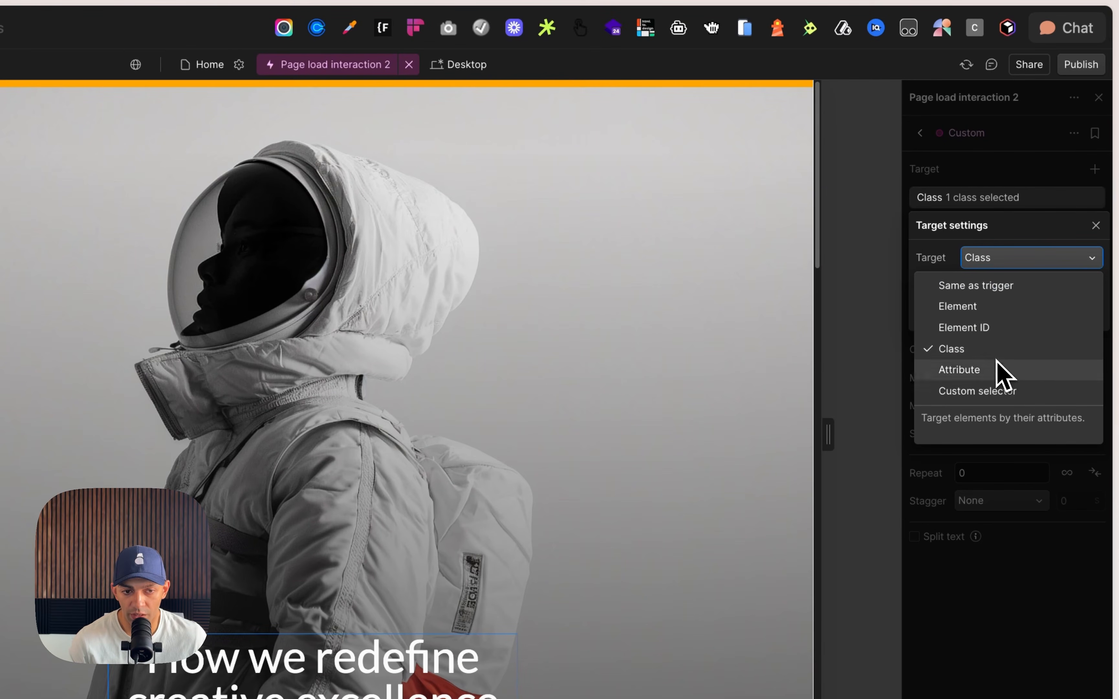
click(1011, 475)
click(1012, 474)
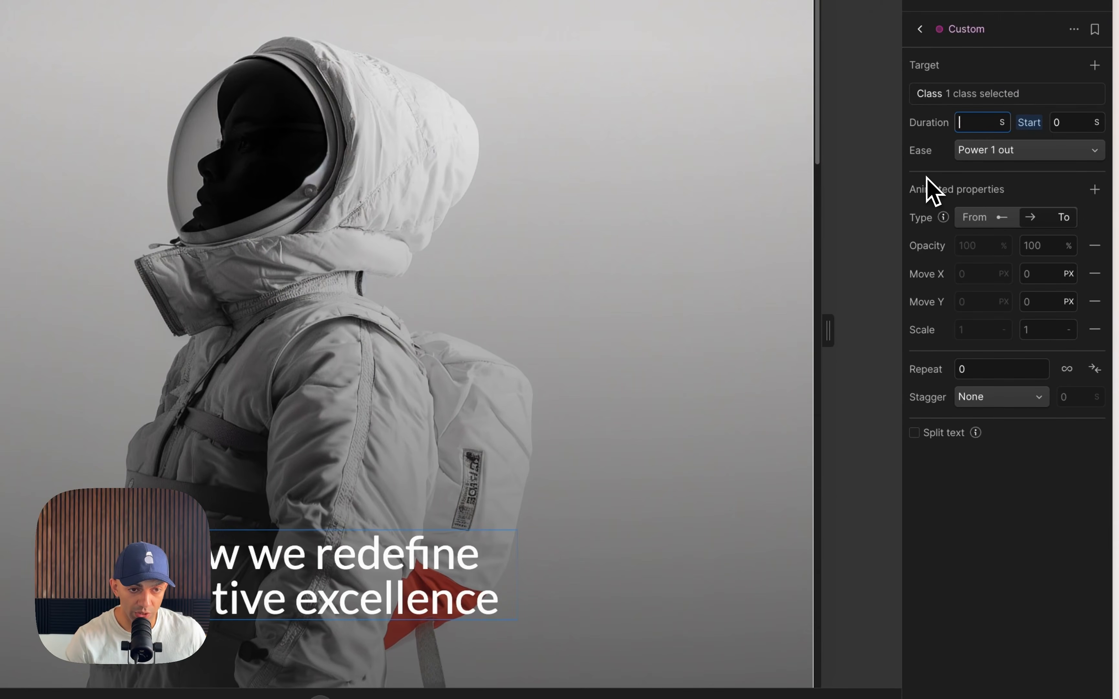
Animate the heading from 0% opacity and 50 px Move Y to 100% opacity and 0 px Move Y
click(980, 220)
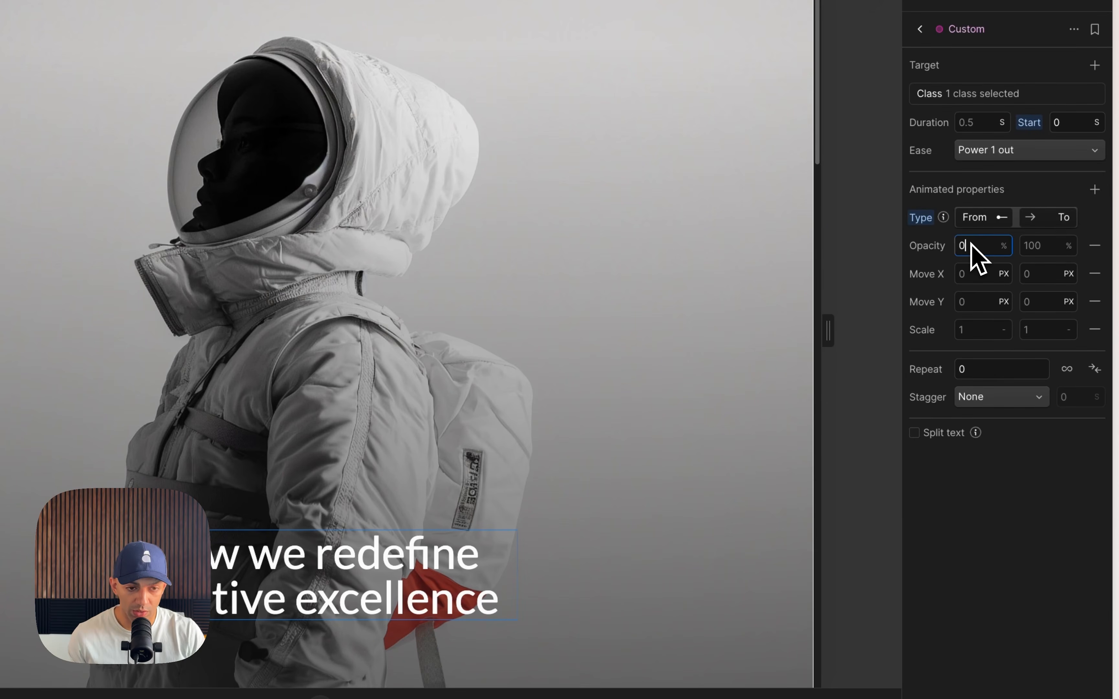
key(Return)
text(100)
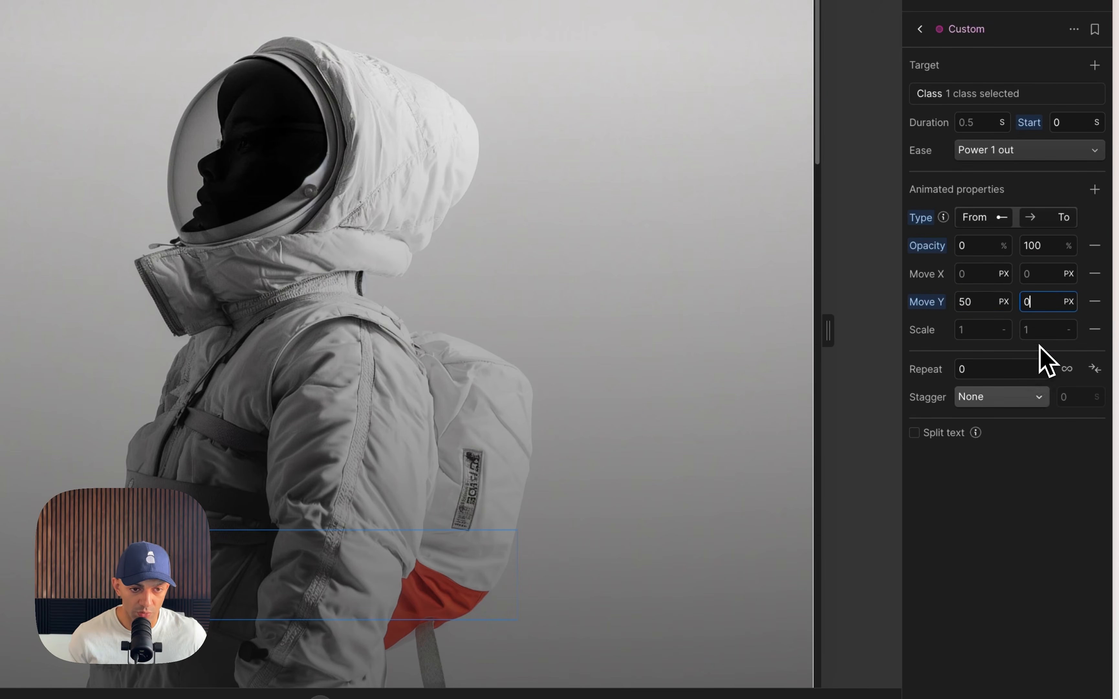
Stagger the action by a total time of 0.8 s, split the heading text by word, and preview the animation
click(1012, 394)
click(998, 416)
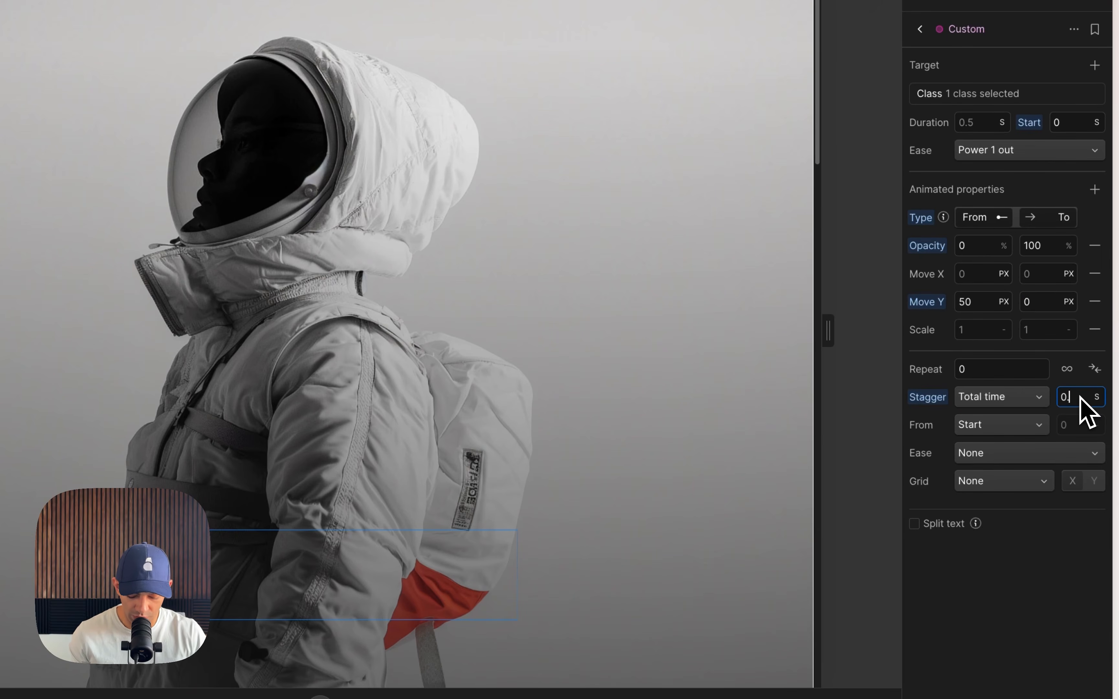
click(945, 524)
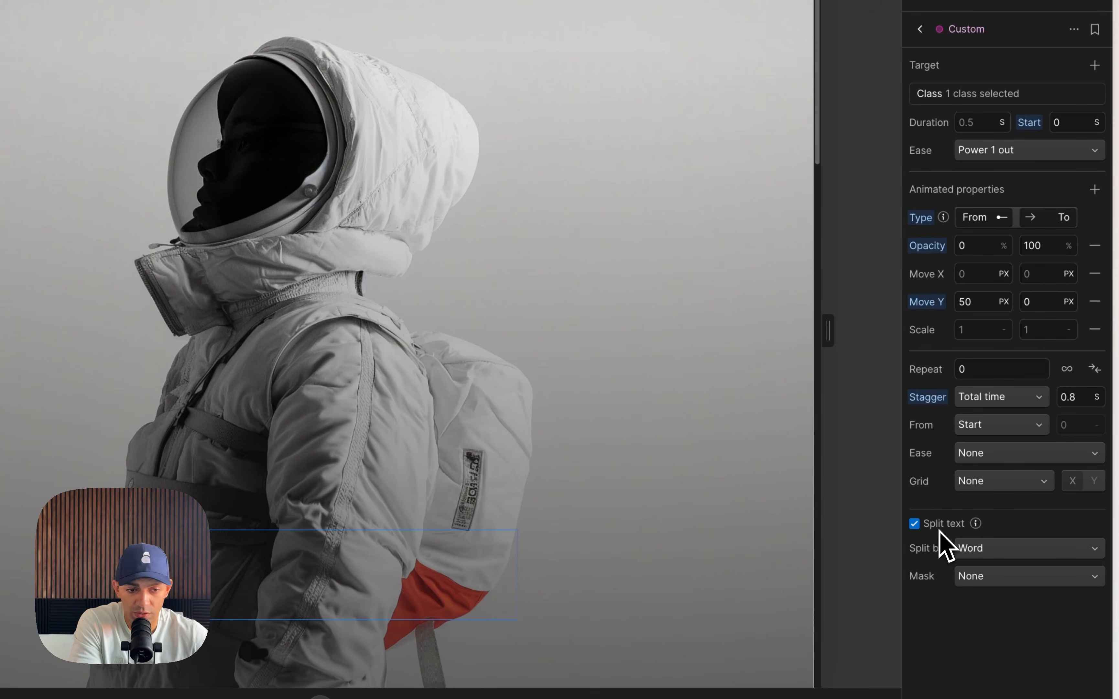
click(991, 557)
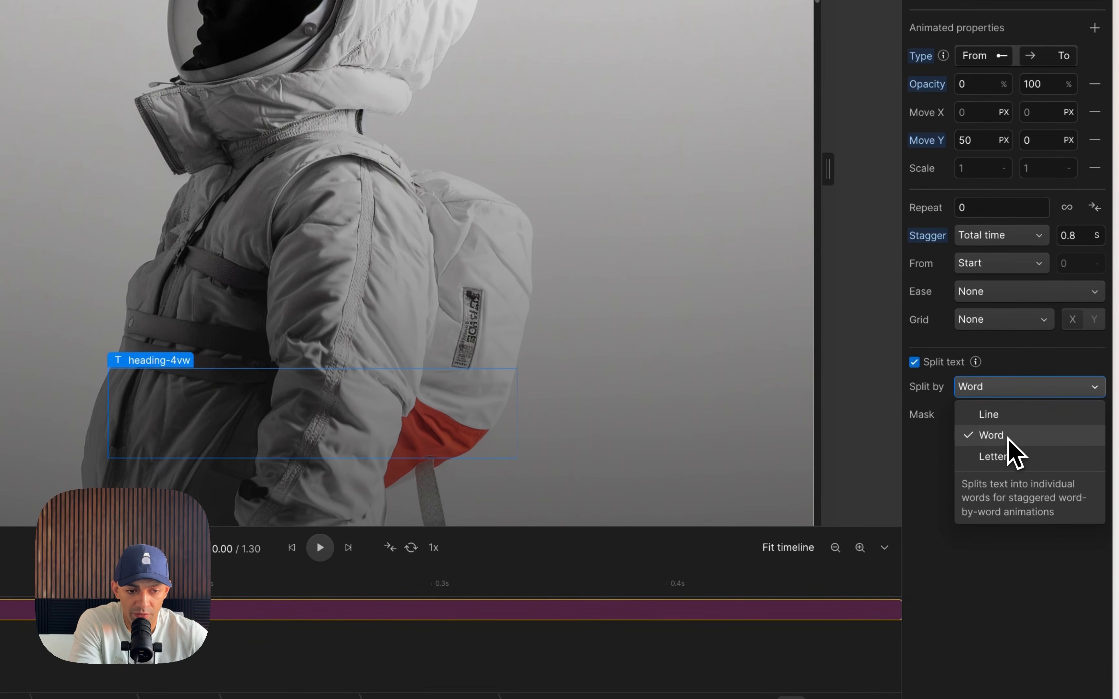
click(998, 438)
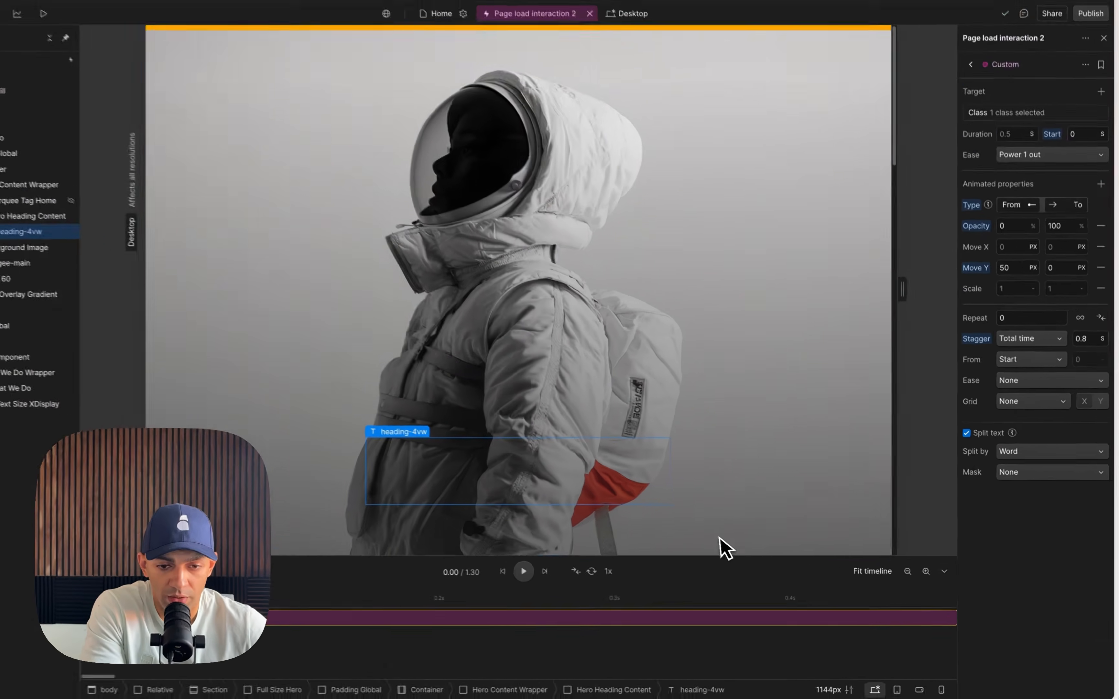
click(320, 547)
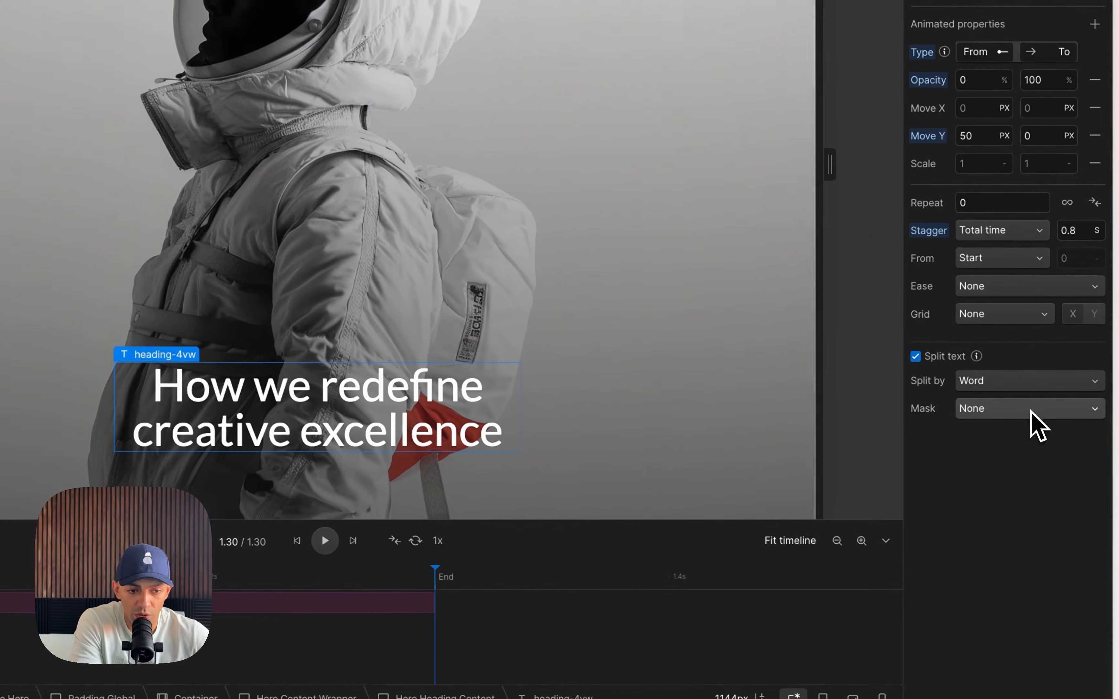
Set the split text mask to Word and replay the heading animation to check it
click(1056, 489)
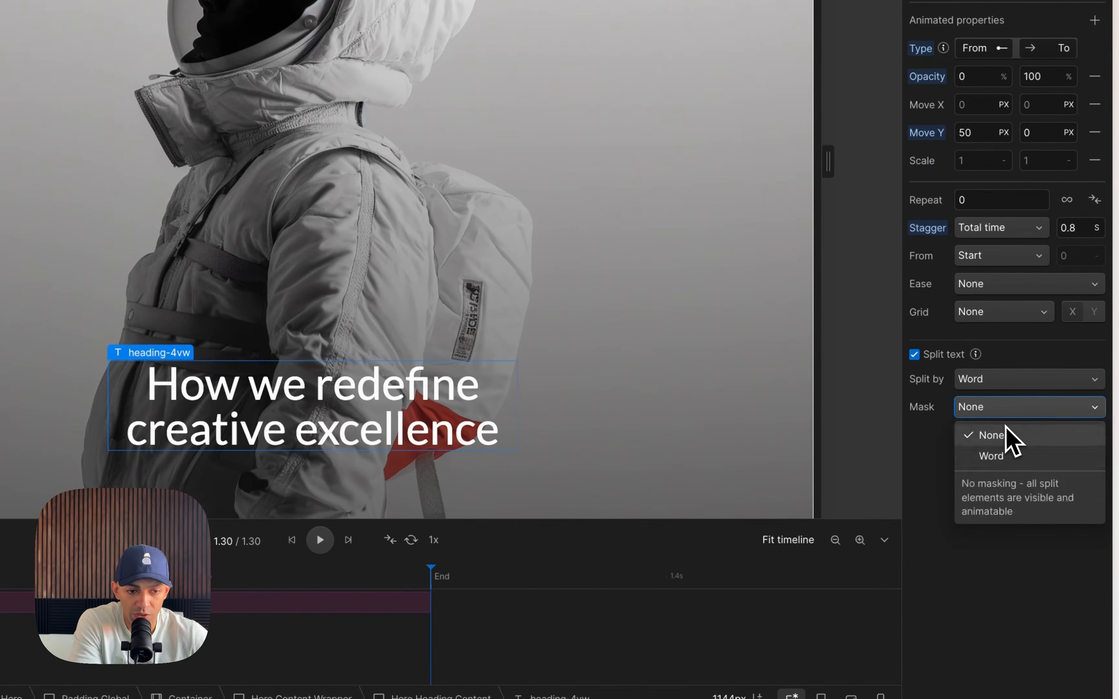
click(991, 463)
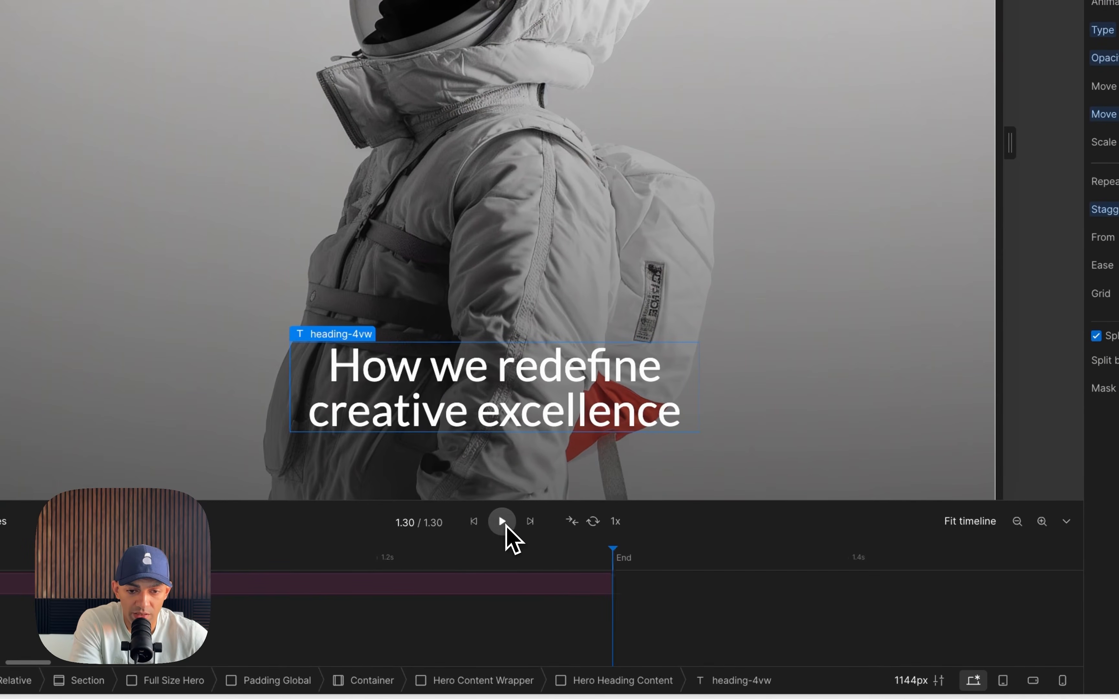
click(505, 525)
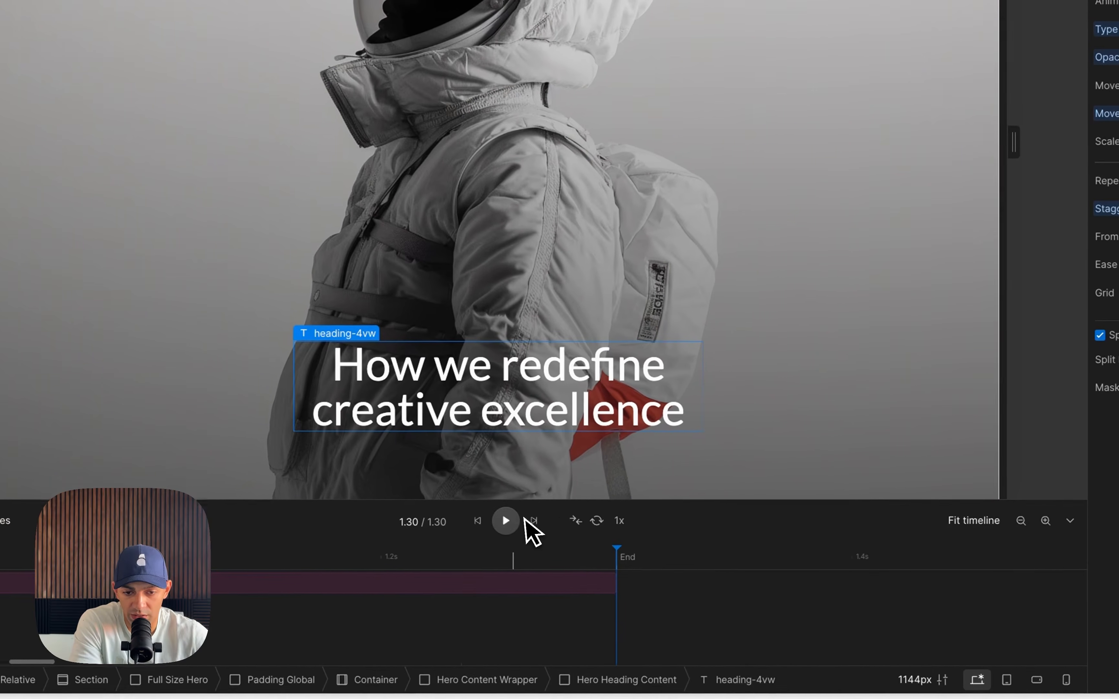
click(503, 521)
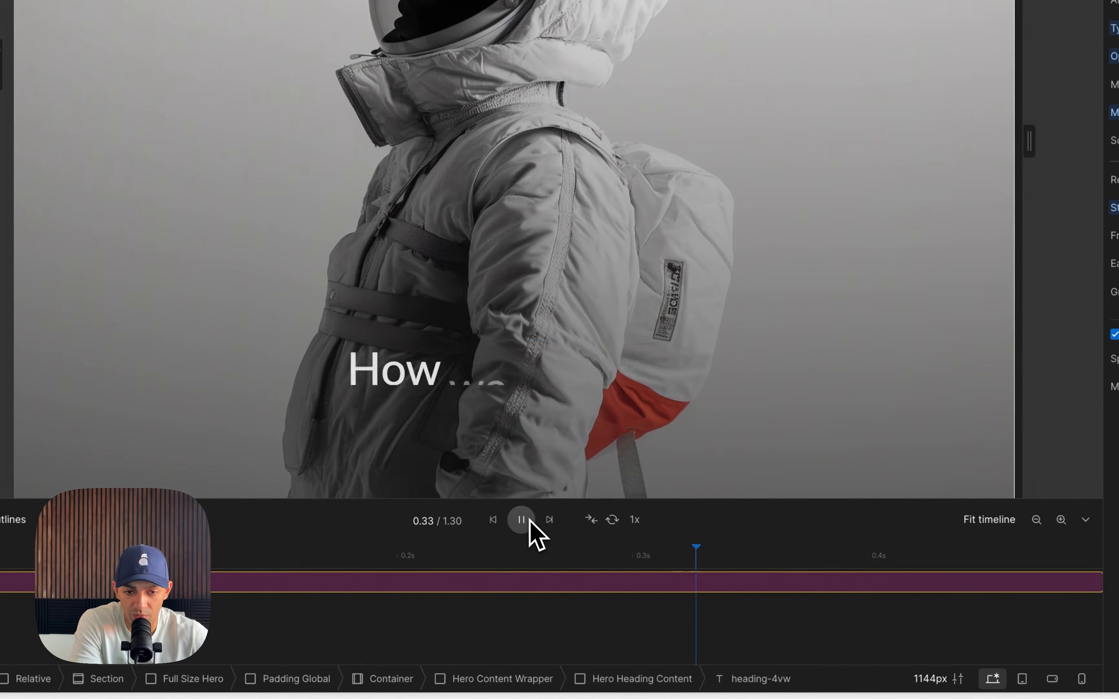
click(528, 523)
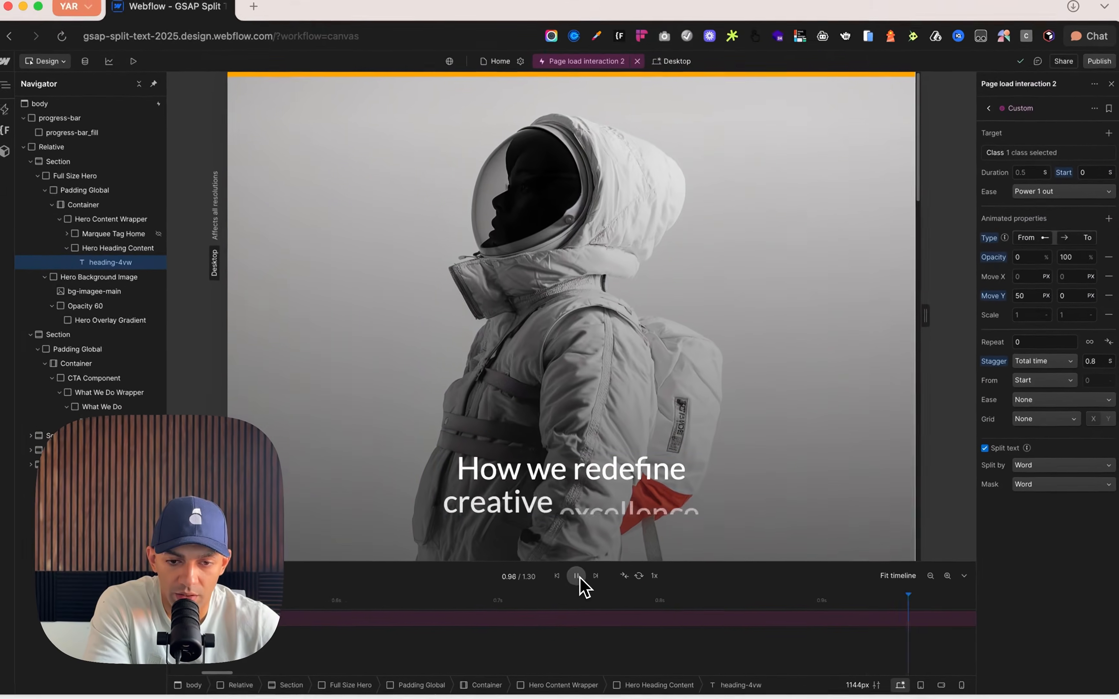
click(579, 578)
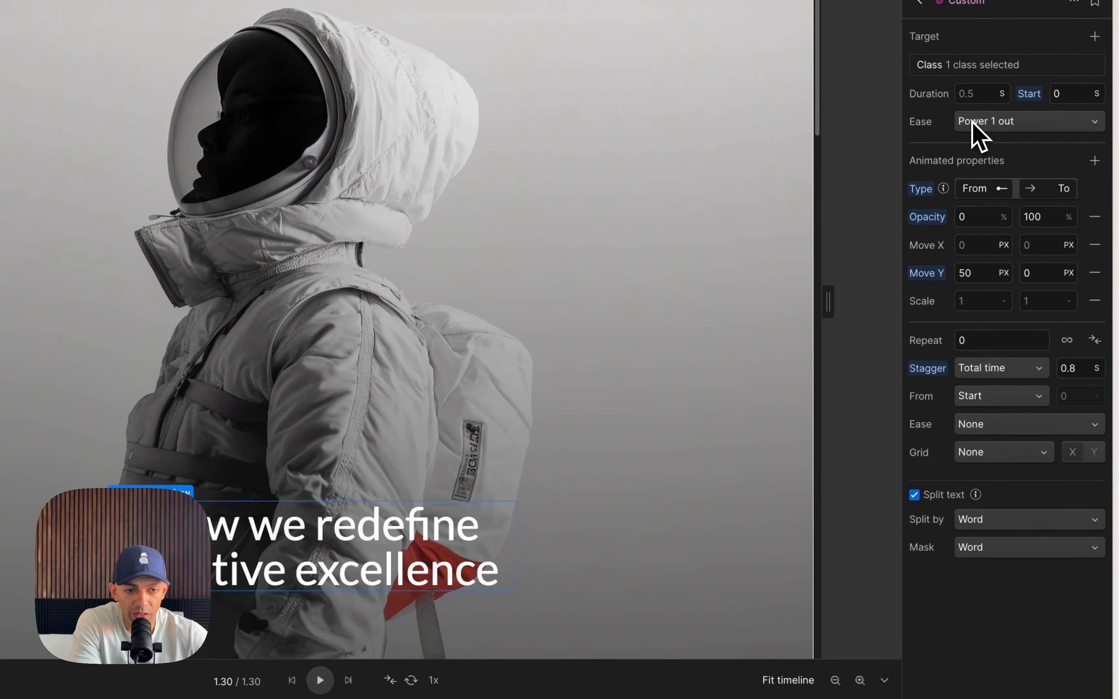
Set the action's ease to Power 4 out and its duration to 1 s, previewing the heading animation
click(1002, 123)
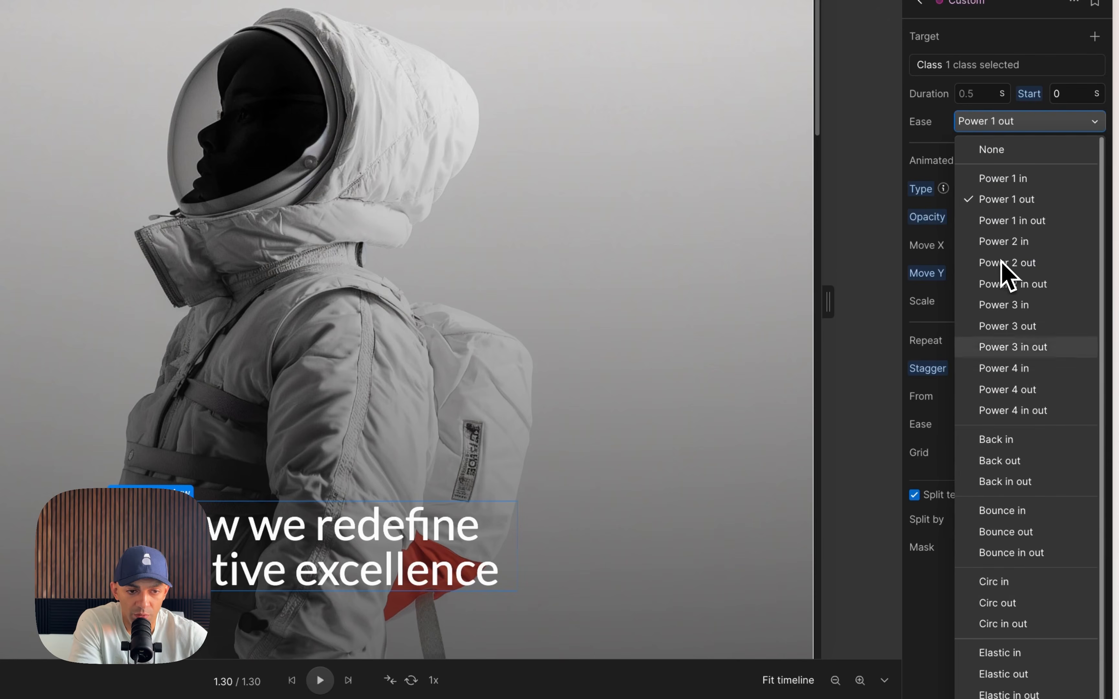
click(1006, 390)
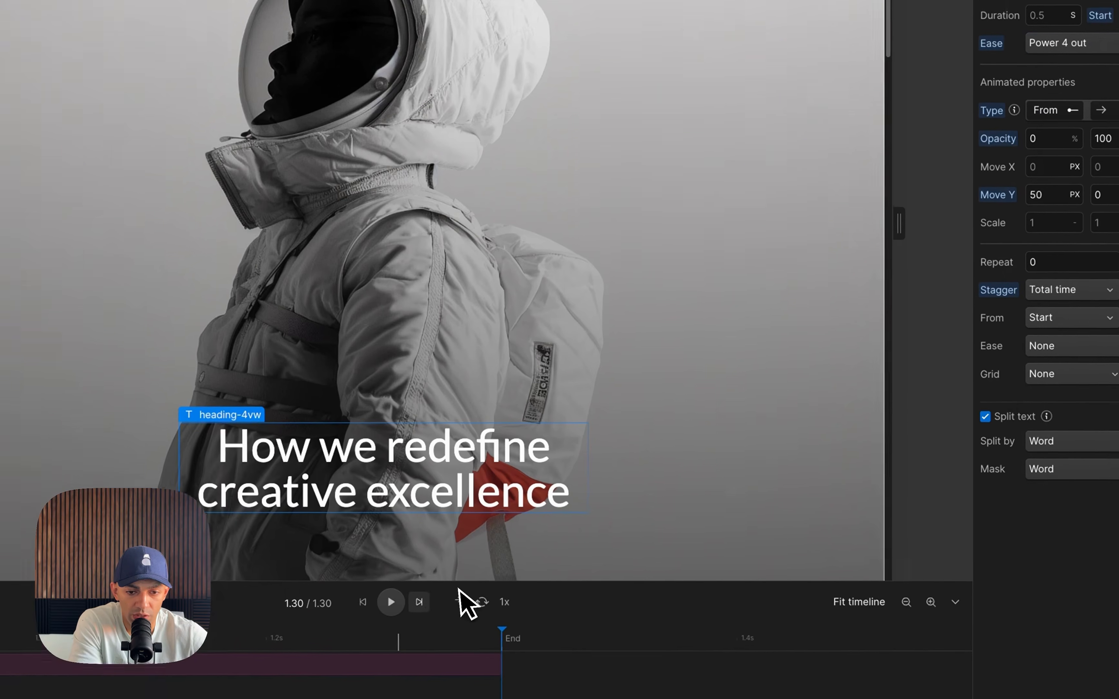
click(404, 595)
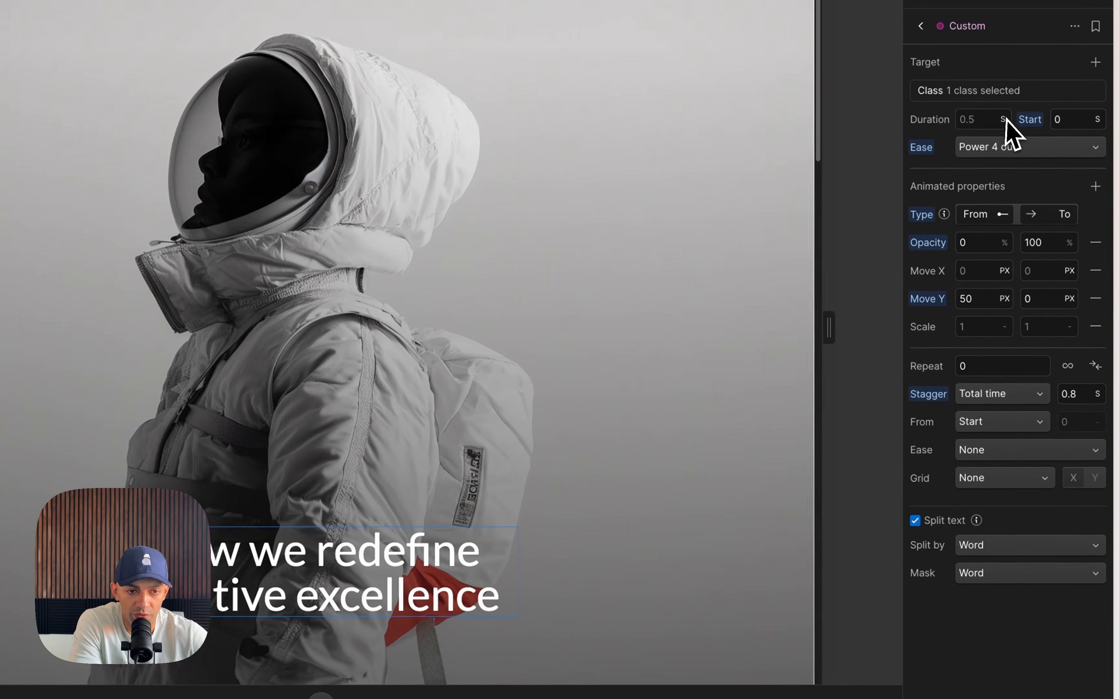
click(990, 126)
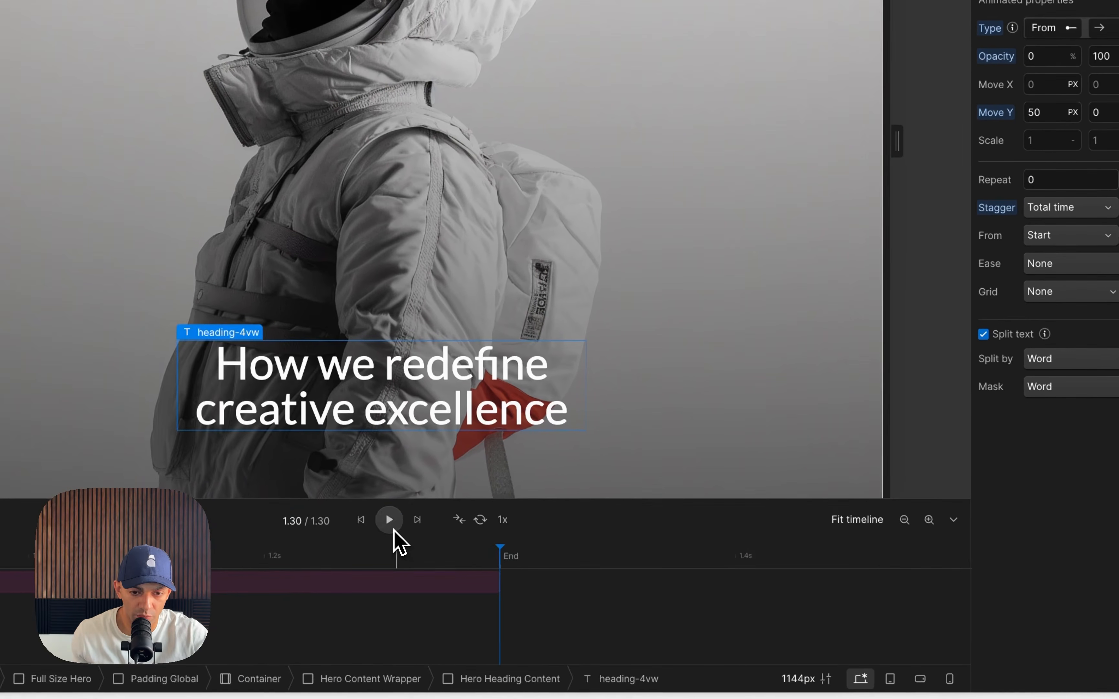
click(390, 522)
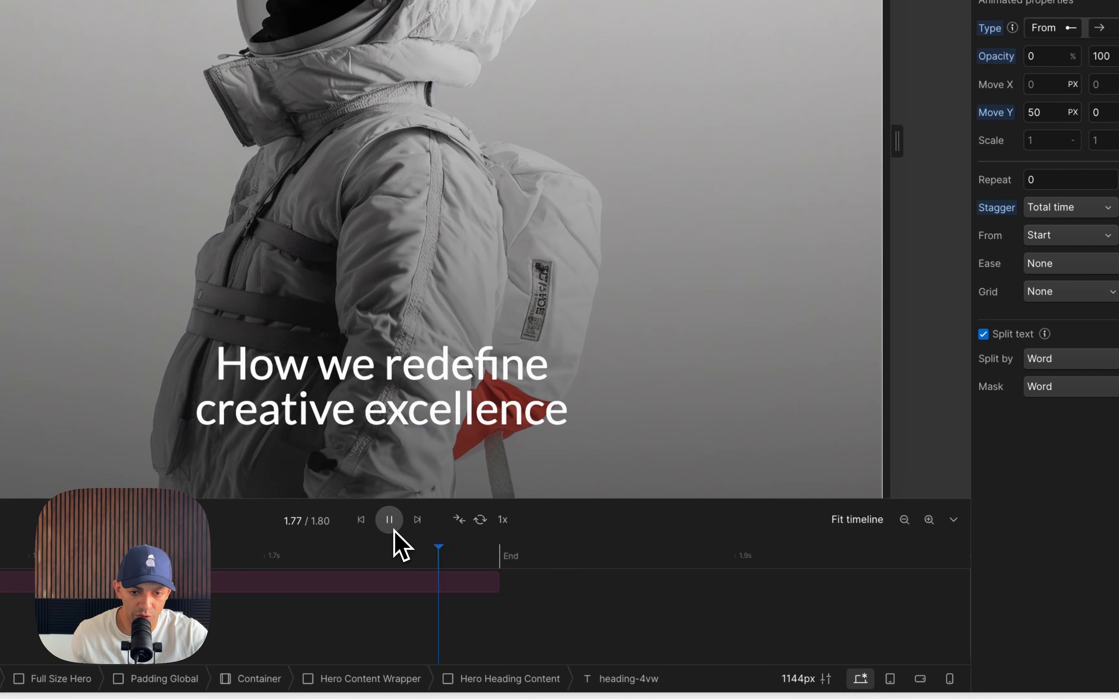
click(393, 530)
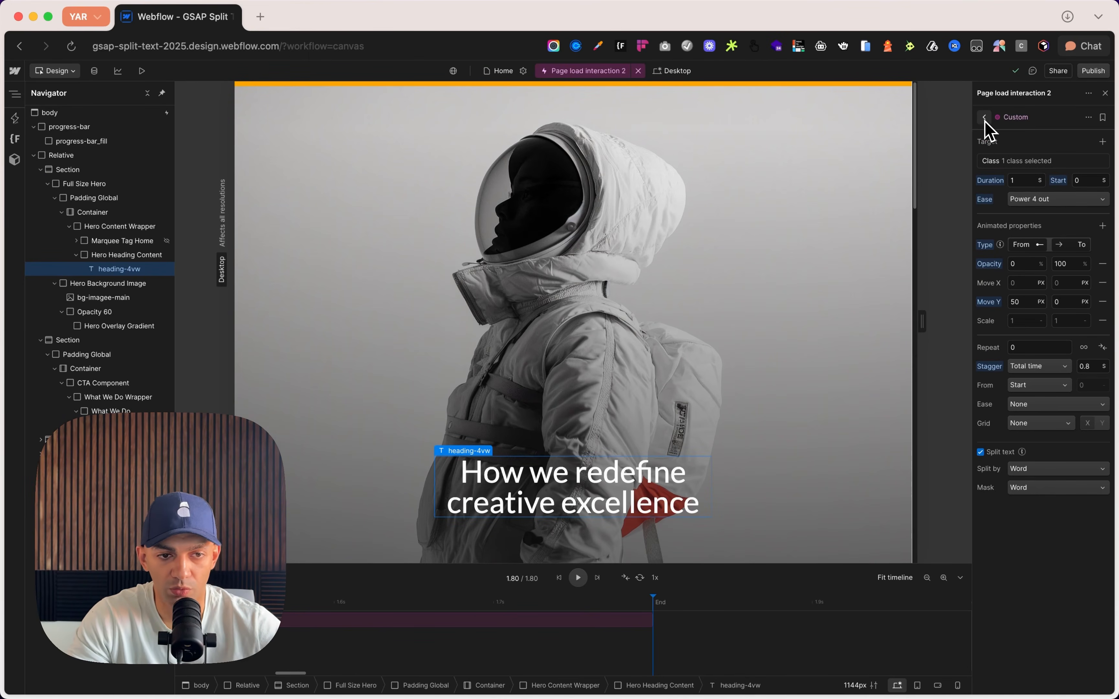
Replay the finished heading animation, rename the interaction to "Page load split text", and close it
click(1012, 119)
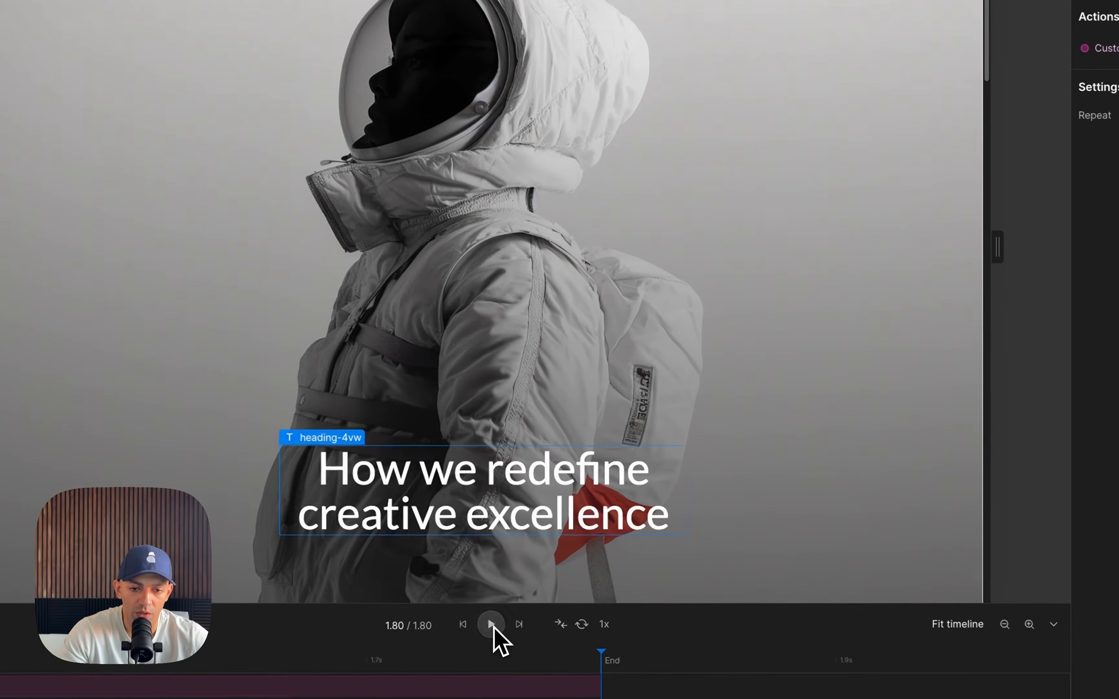
click(578, 577)
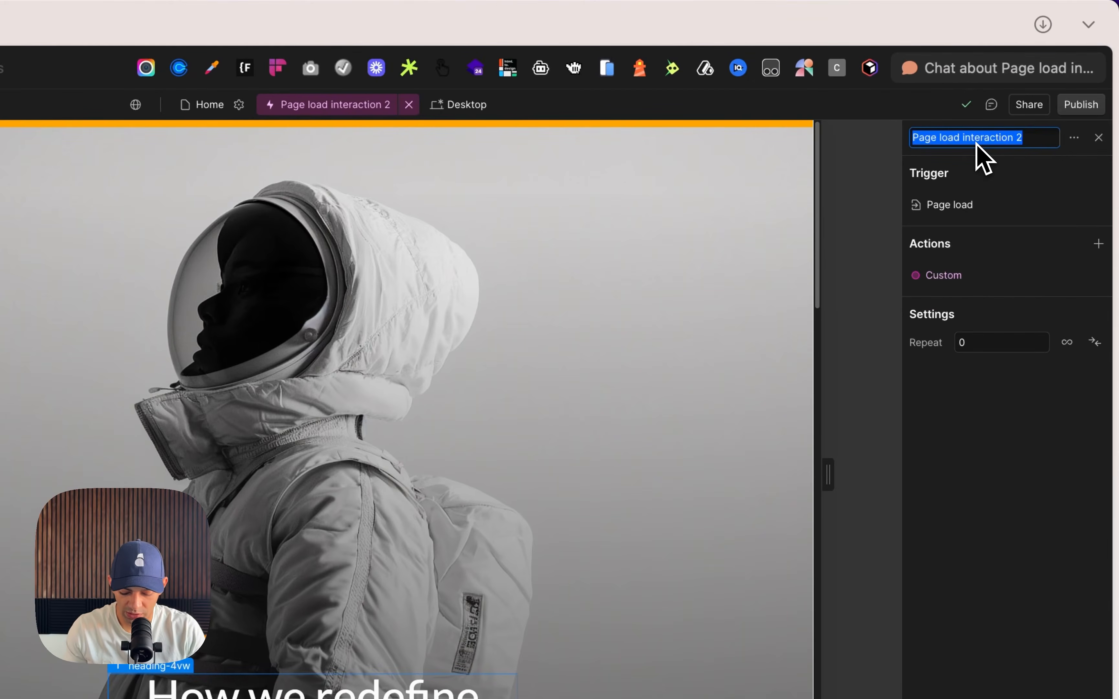
text(Page load split te)
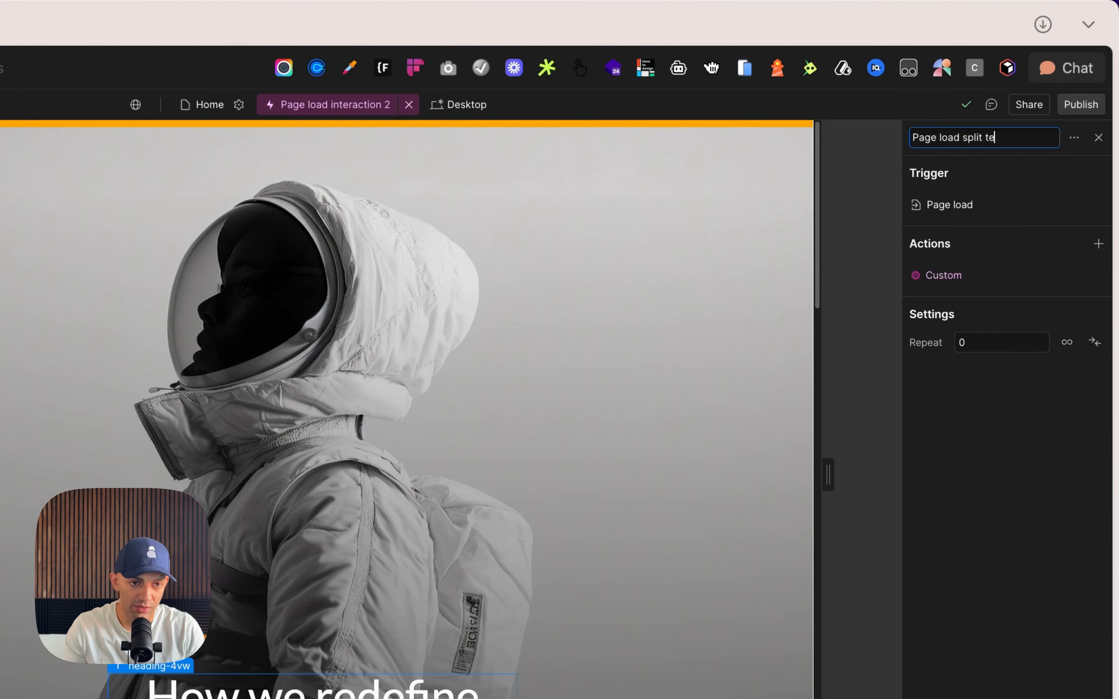
text(xt)
key(Return)
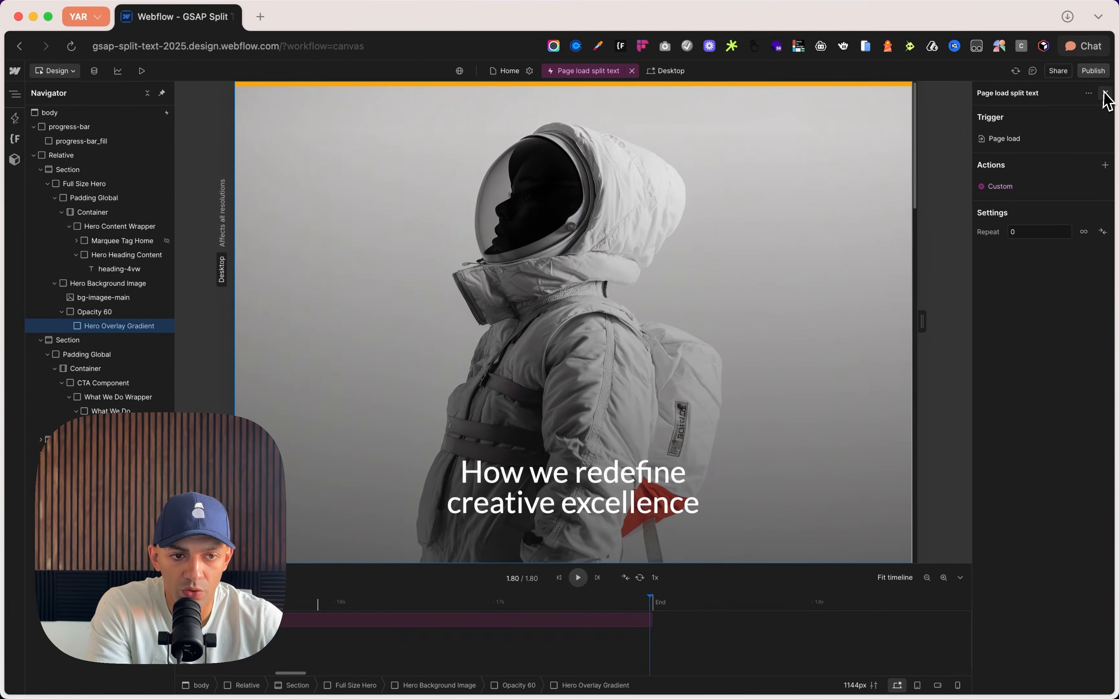
click(1104, 94)
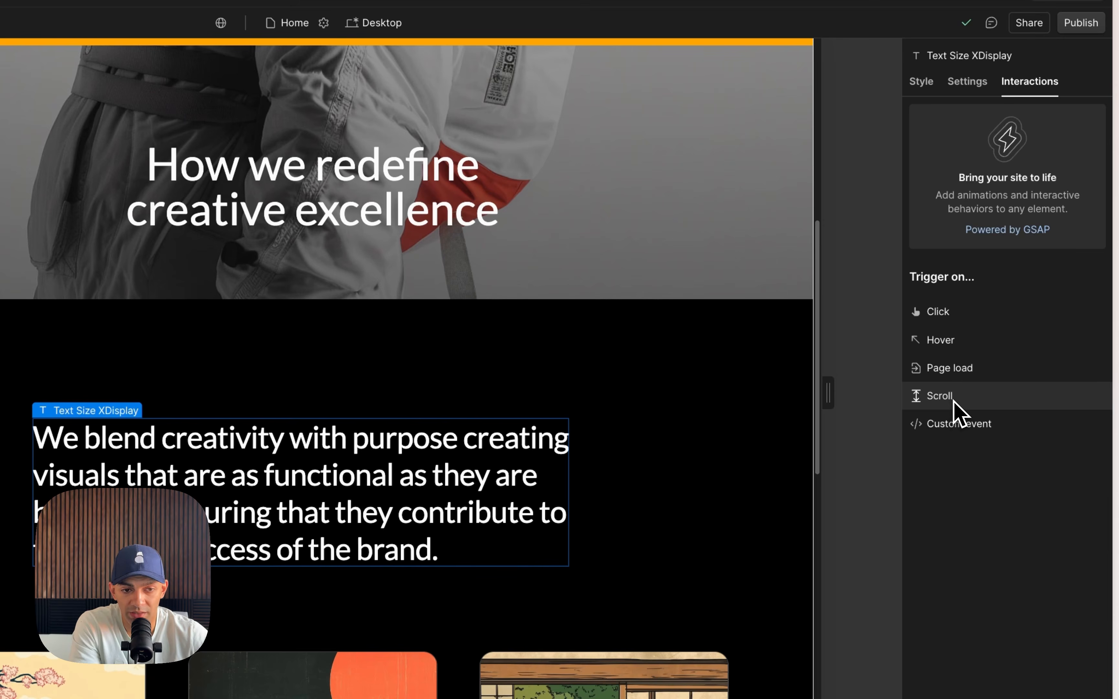
Create a scroll interaction for the "We blend creativity" paragraph and review its scroll trigger settings
click(953, 401)
click(1011, 128)
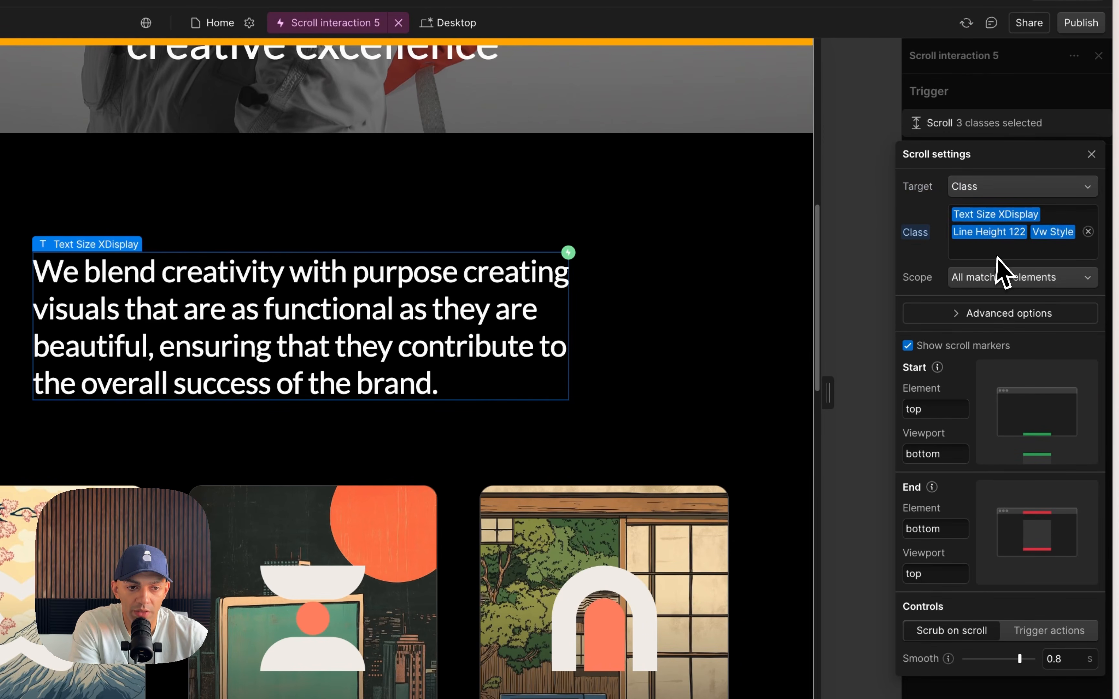
scroll(759, 275, up, 6)
scroll(759, 273, down, 4)
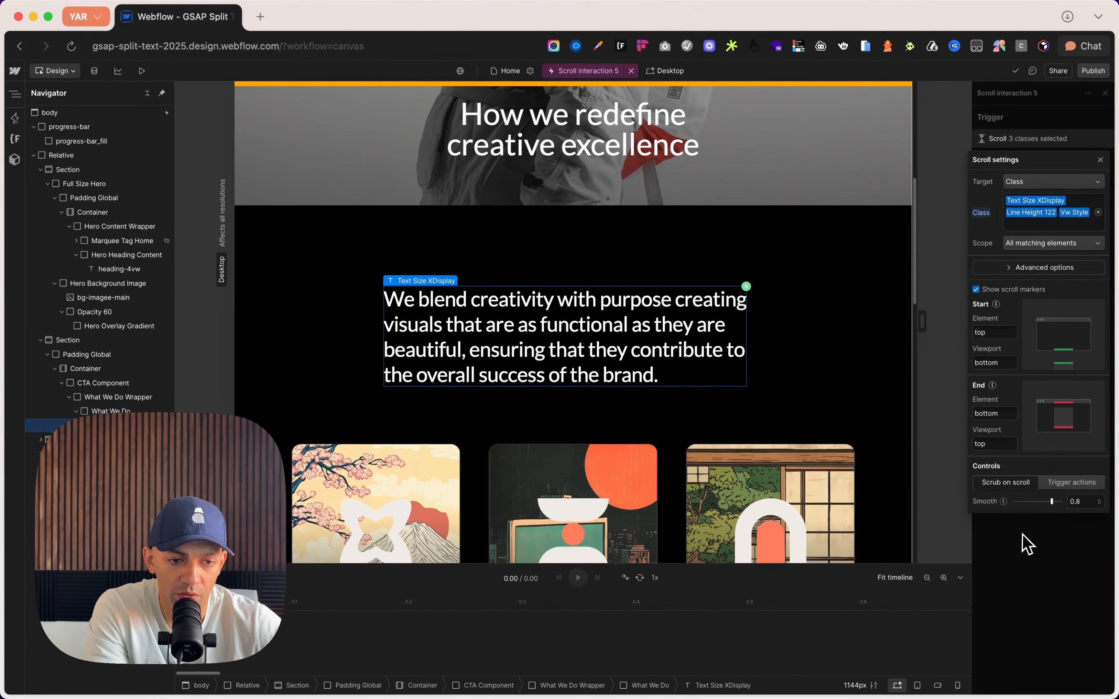
click(977, 691)
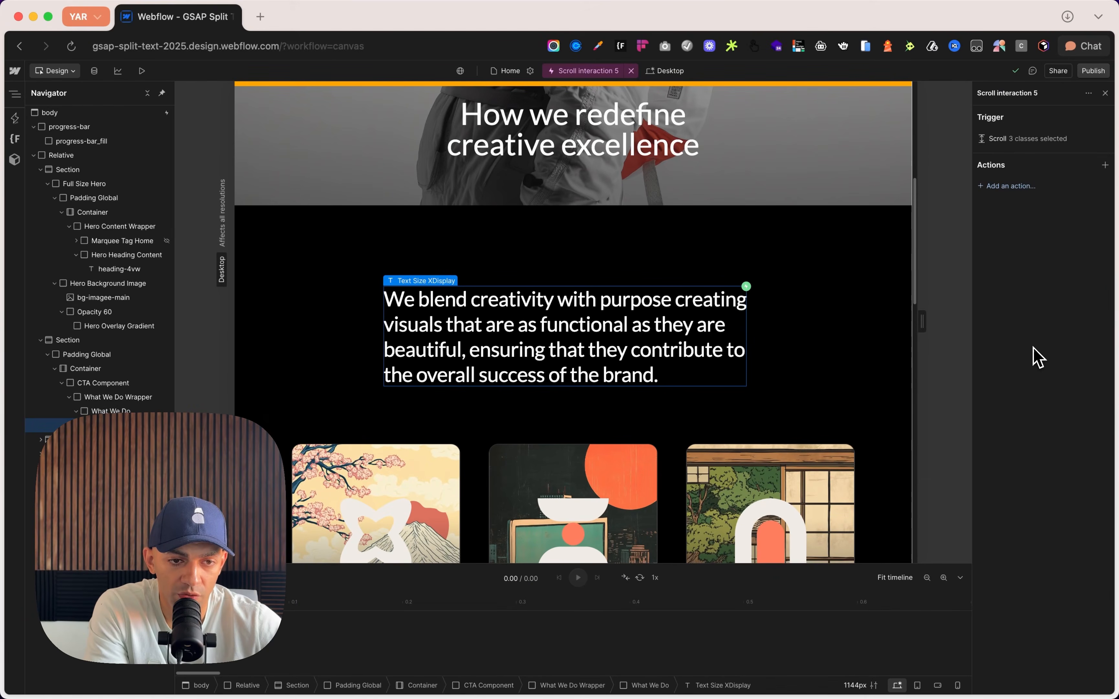
Add a Custom From-To action that animates opacity from 0 to 100% and Move Y from 50 to 0 px
click(1016, 186)
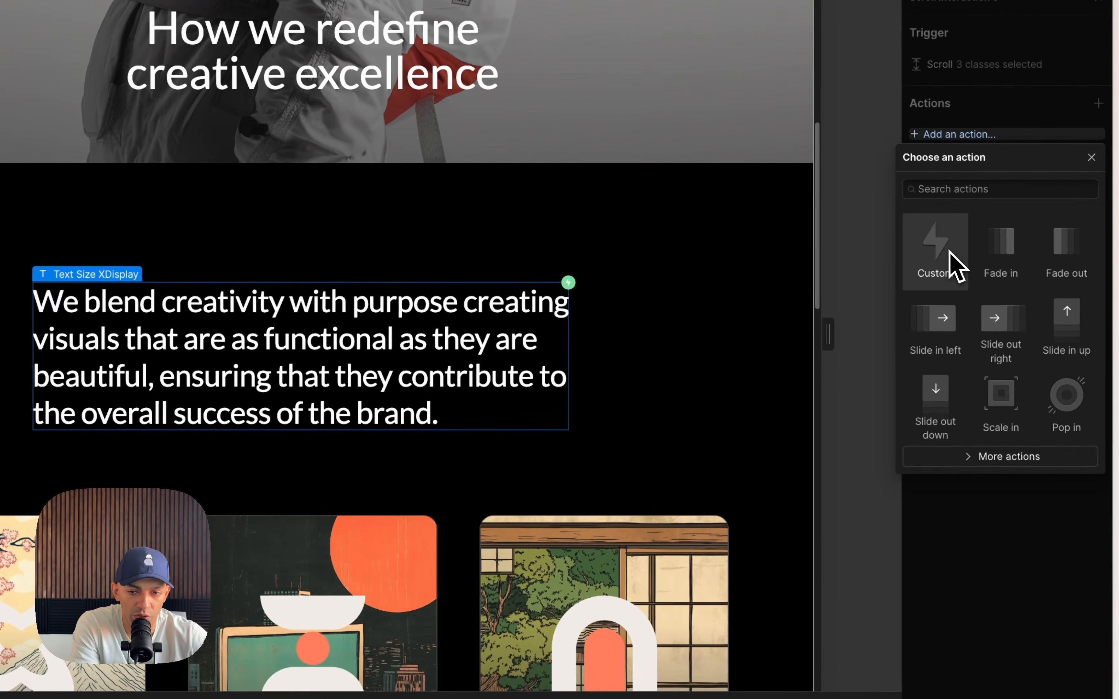
click(1003, 278)
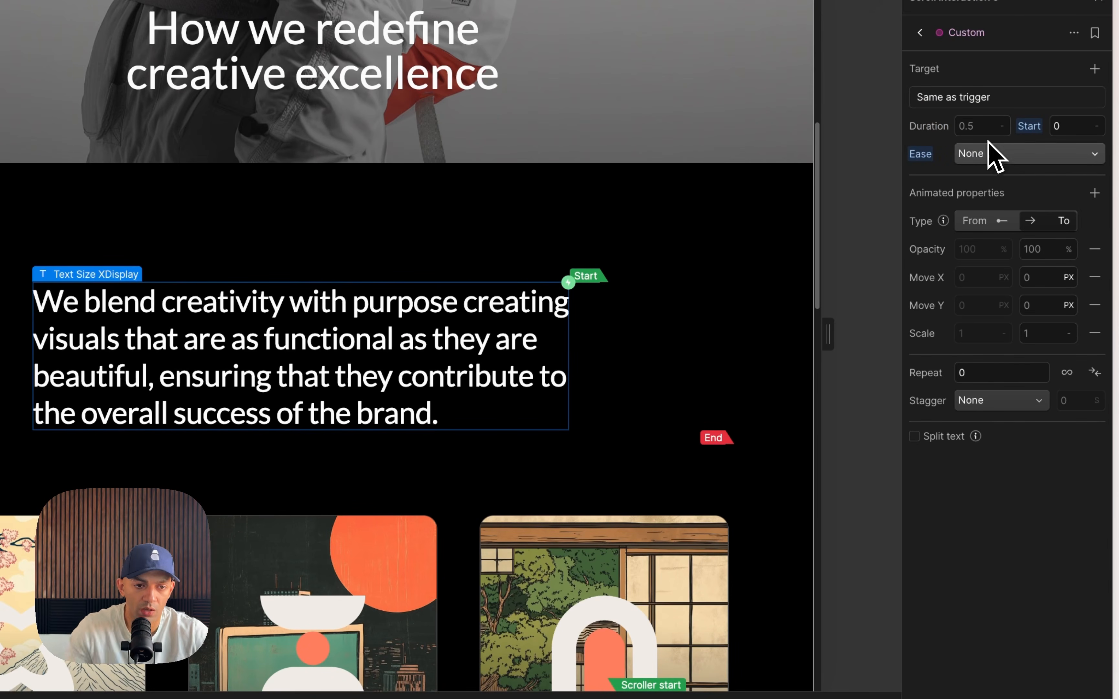
click(981, 226)
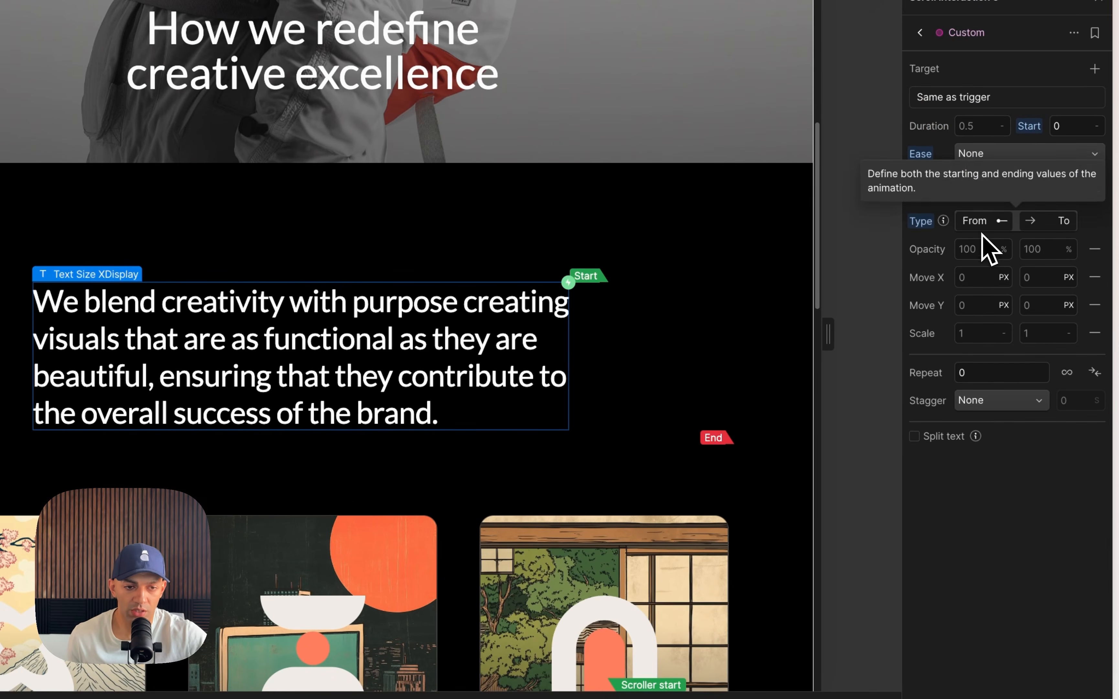
click(980, 251)
text(0)
key(Tab)
text(100)
click(975, 305)
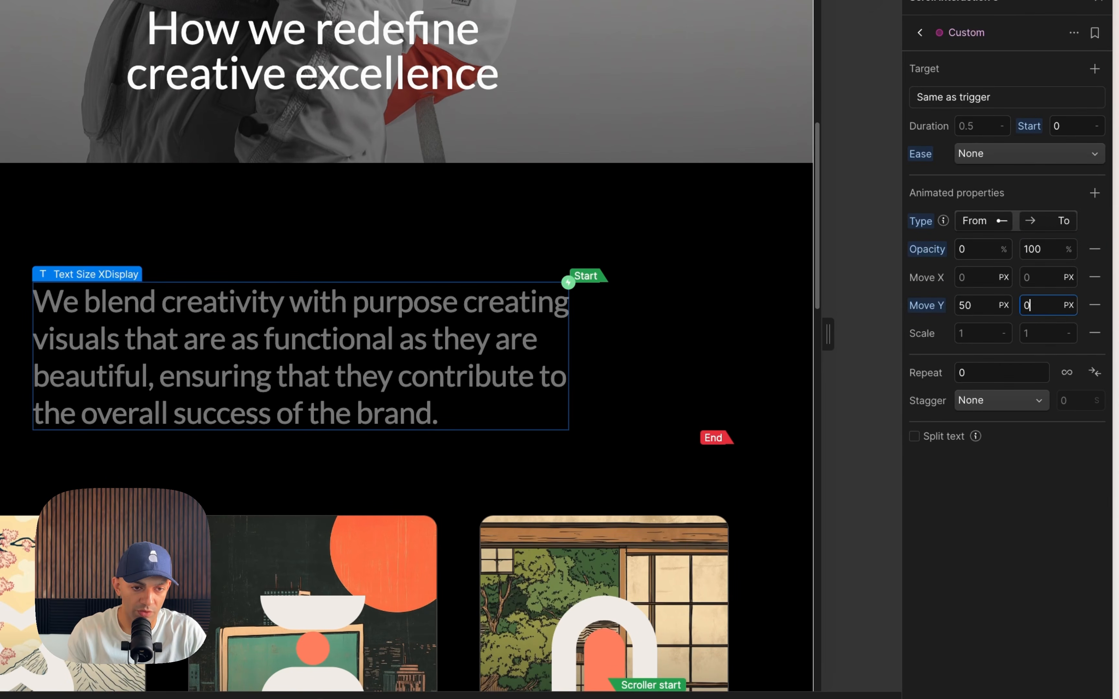
Stagger the action over a total time of 1 s and split its text by Word with a Word mask
click(1022, 400)
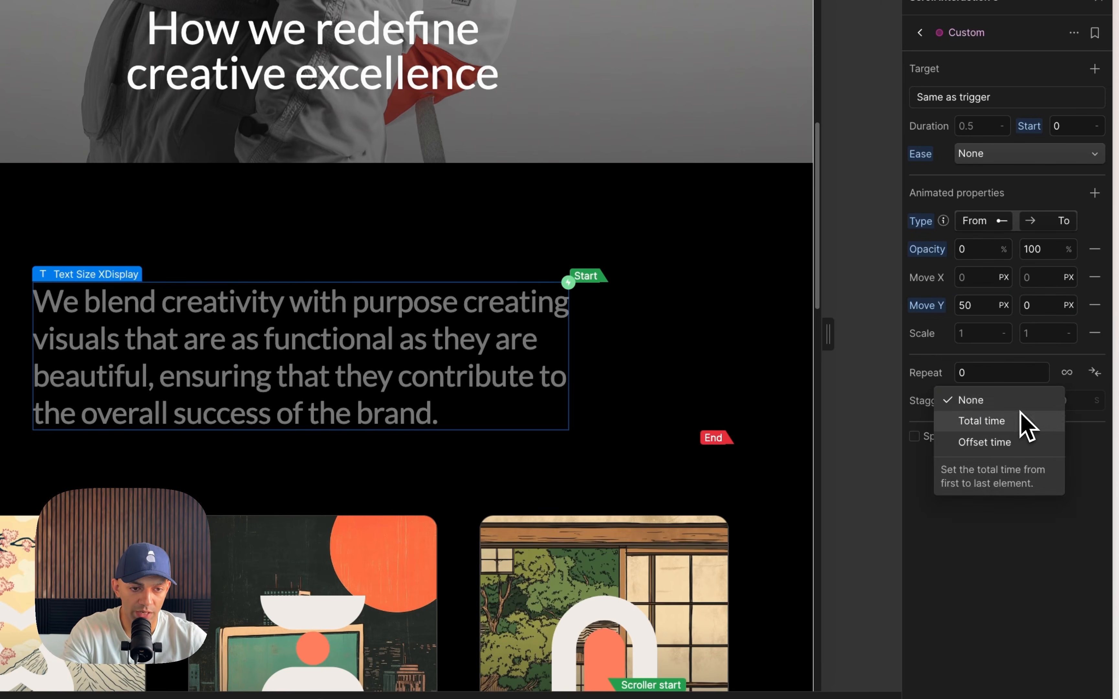
click(1014, 419)
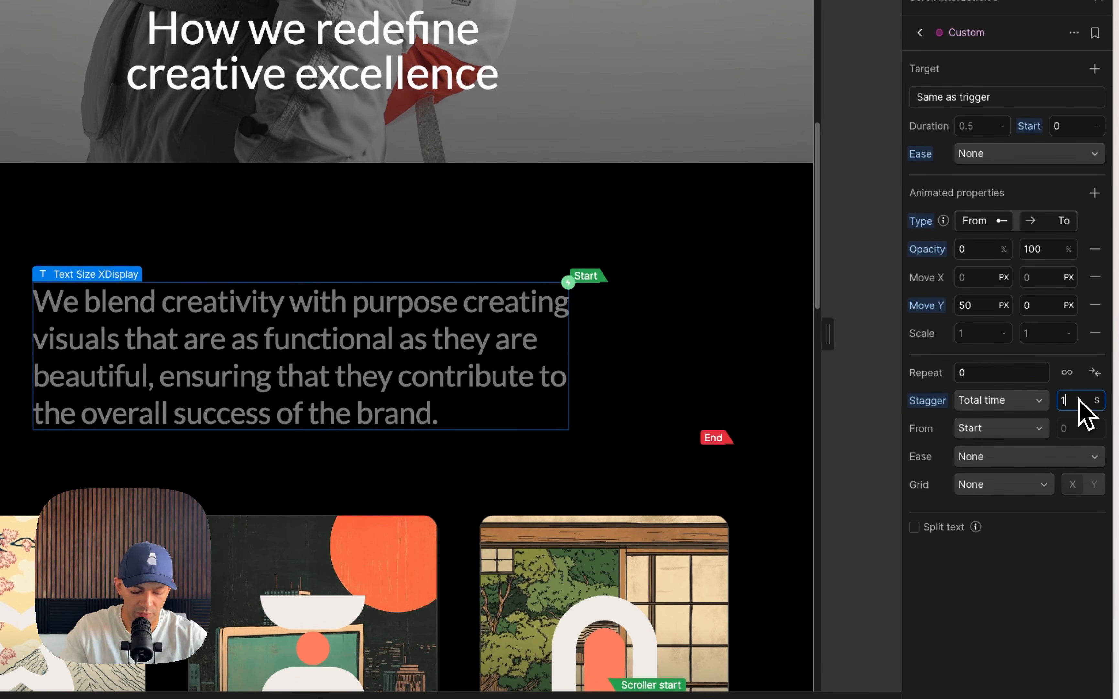
click(955, 528)
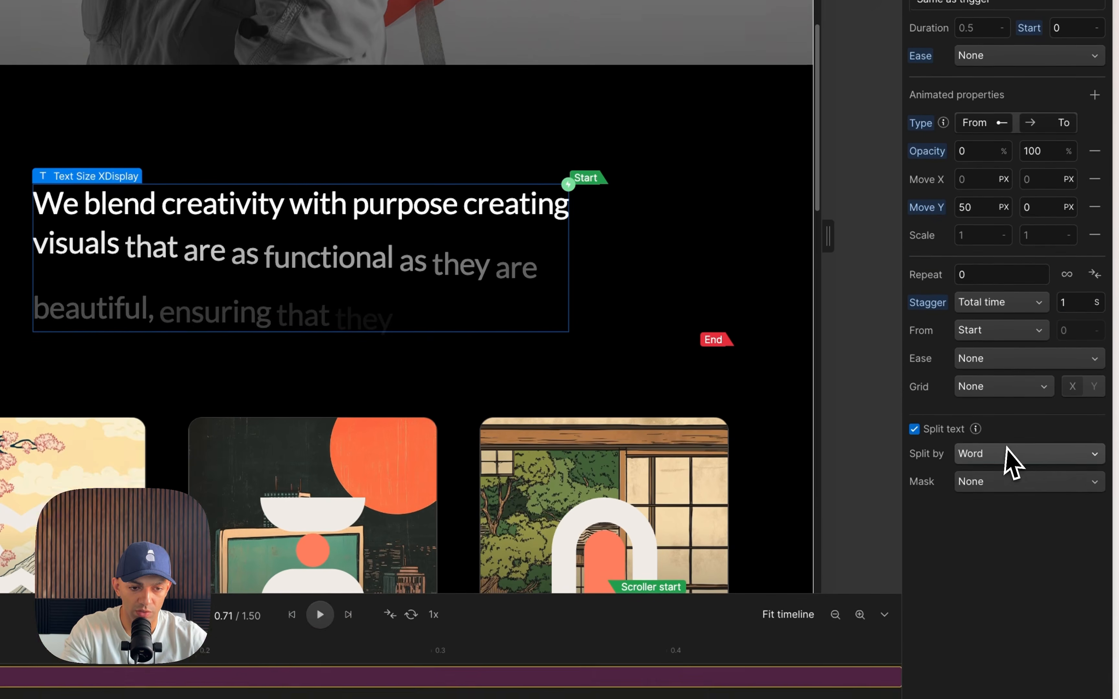
click(1018, 551)
click(1031, 397)
click(1029, 427)
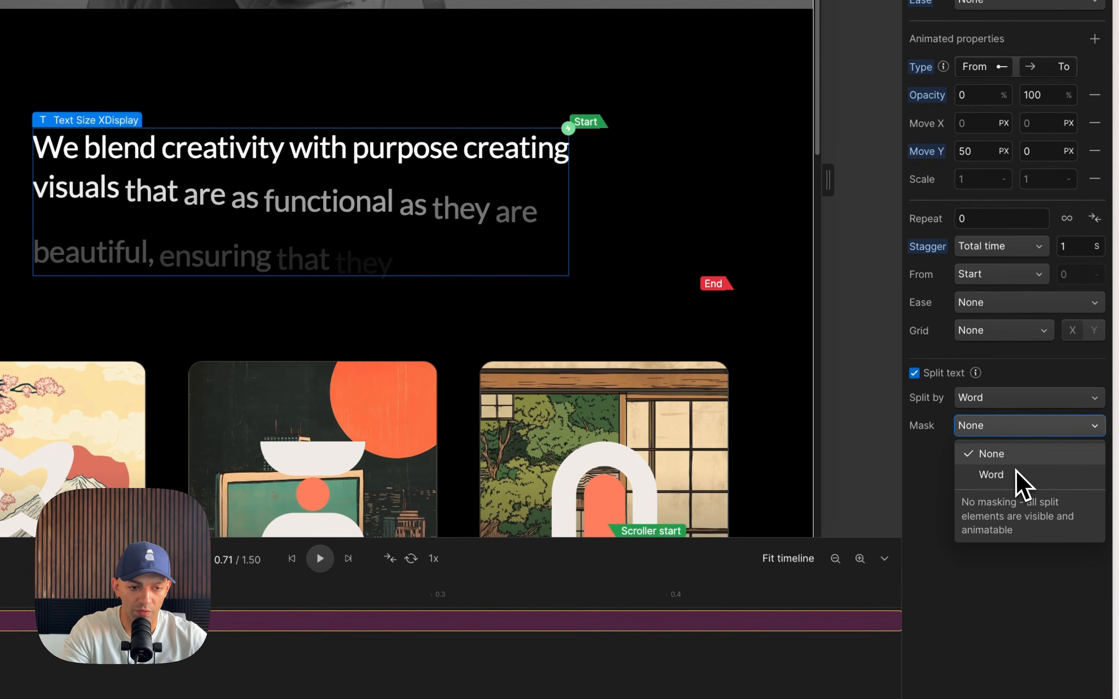
click(1016, 476)
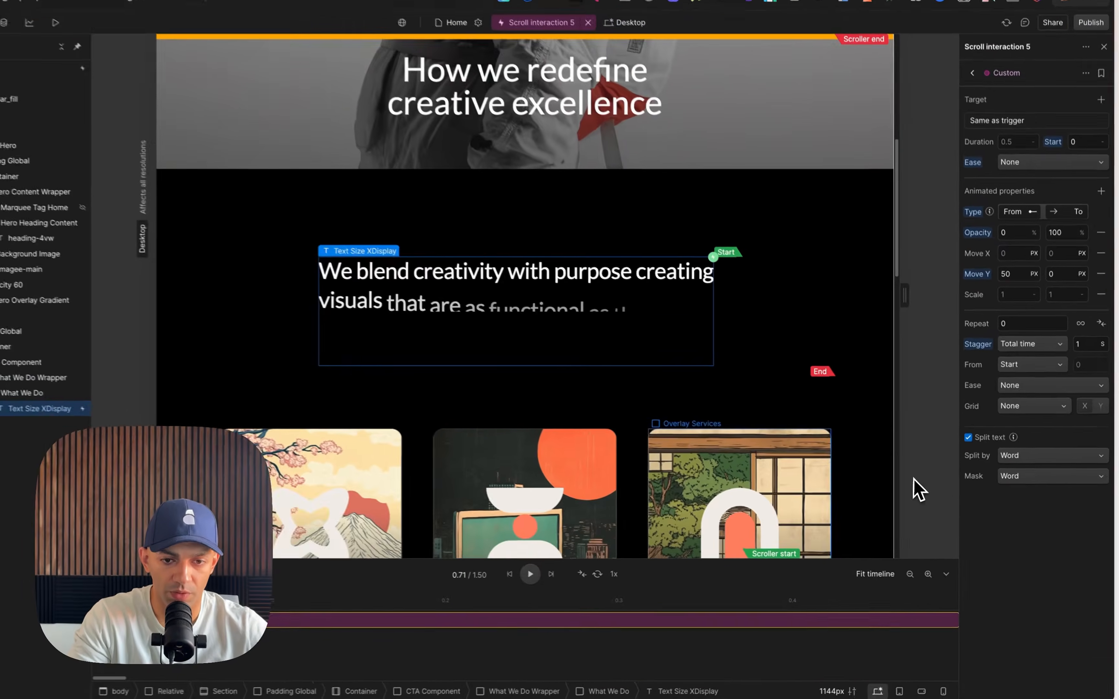
Scroll the page through the hero, paragraph and service cards to examine how the word reveal follows the scroll
scroll(693, 450, up, 6)
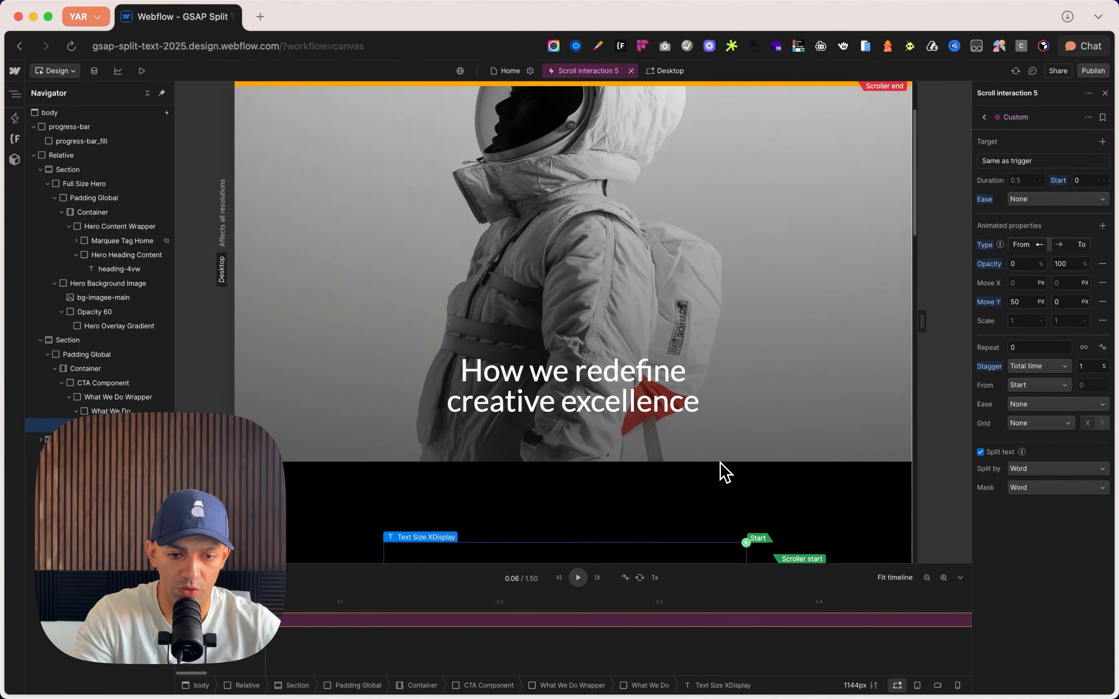
scroll(693, 445, up, 2)
scroll(582, 400, down, 5)
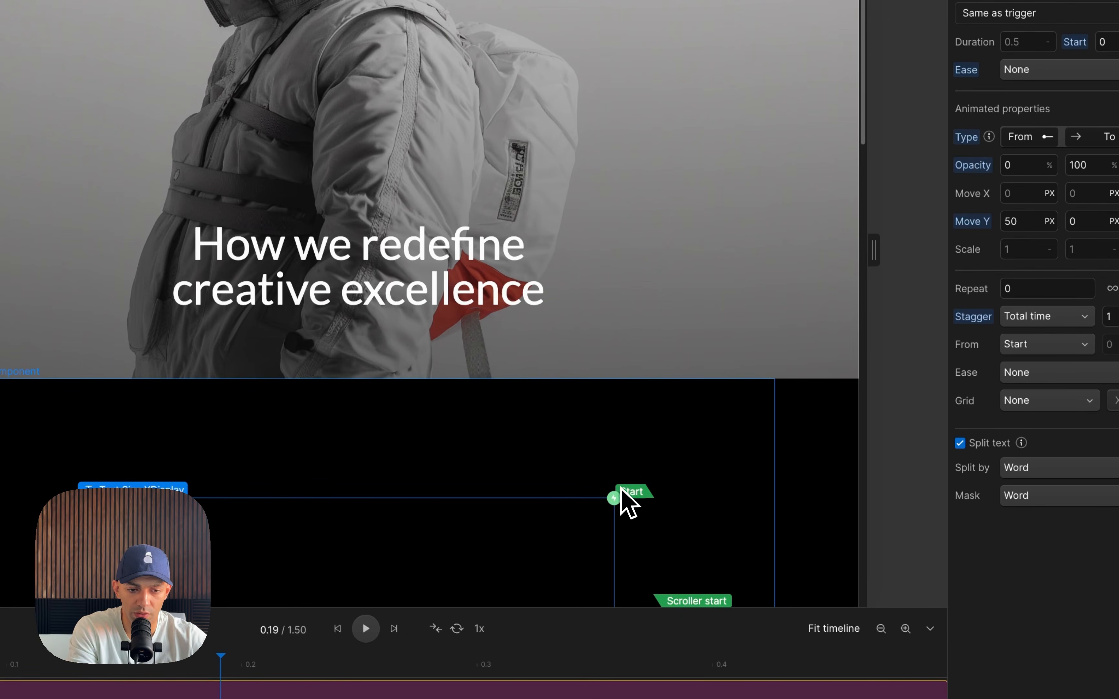
scroll(621, 487, down, 9)
right_click(636, 478)
click(707, 290)
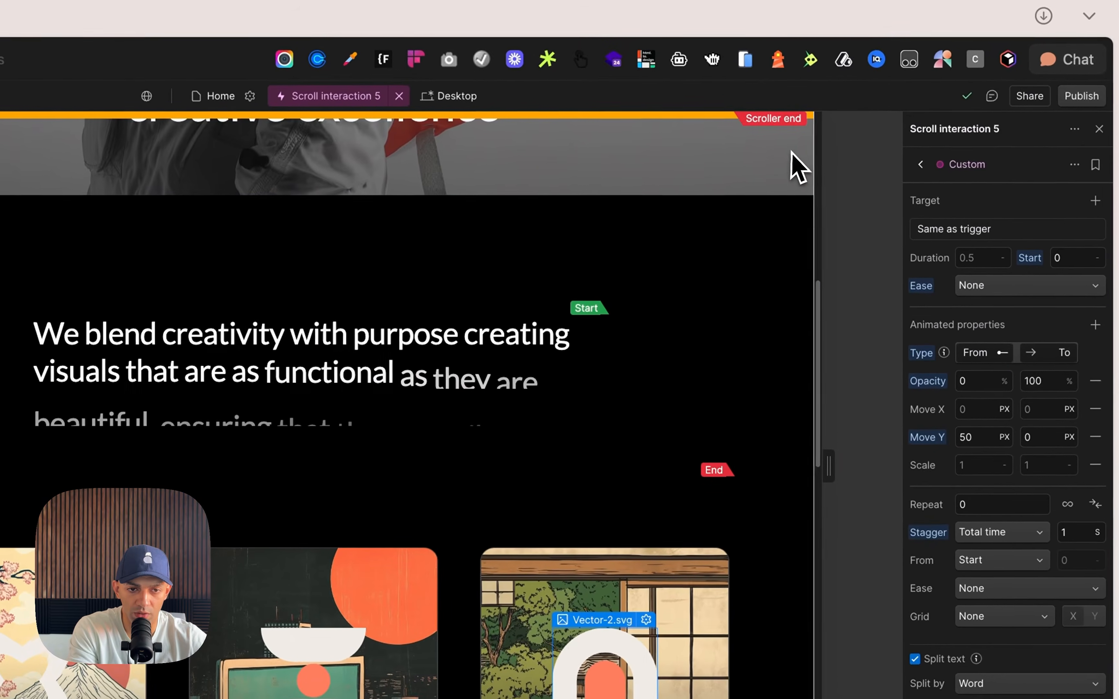
scroll(682, 435, down, 8)
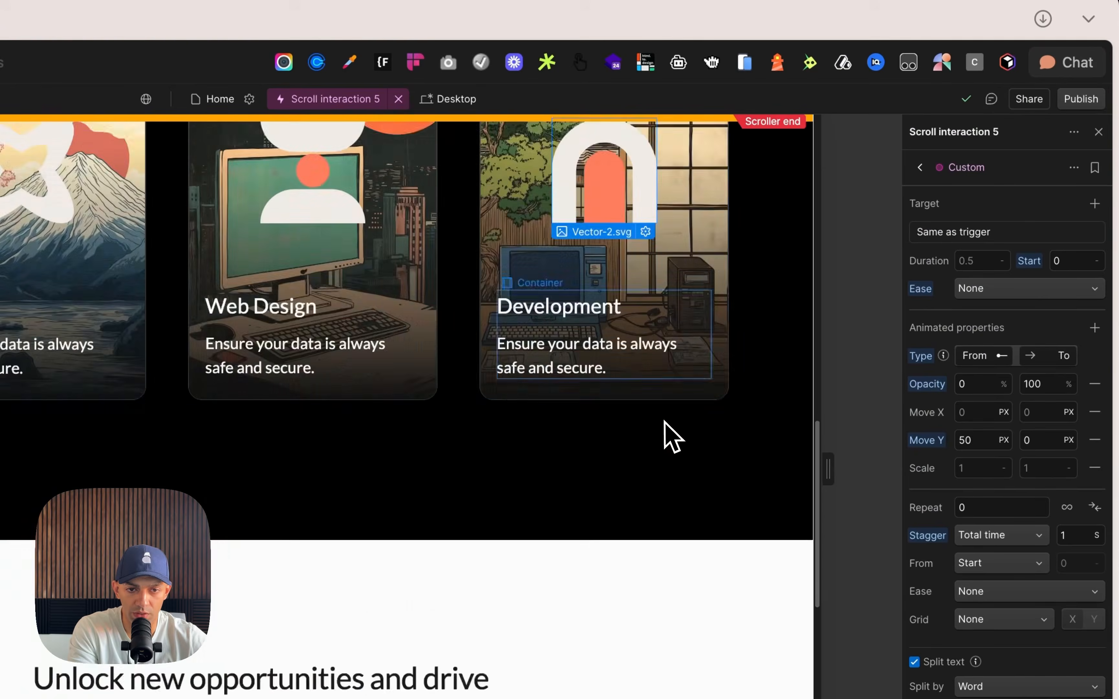
scroll(612, 383, up, 5)
scroll(605, 379, down, 3)
scroll(606, 376, up, 7)
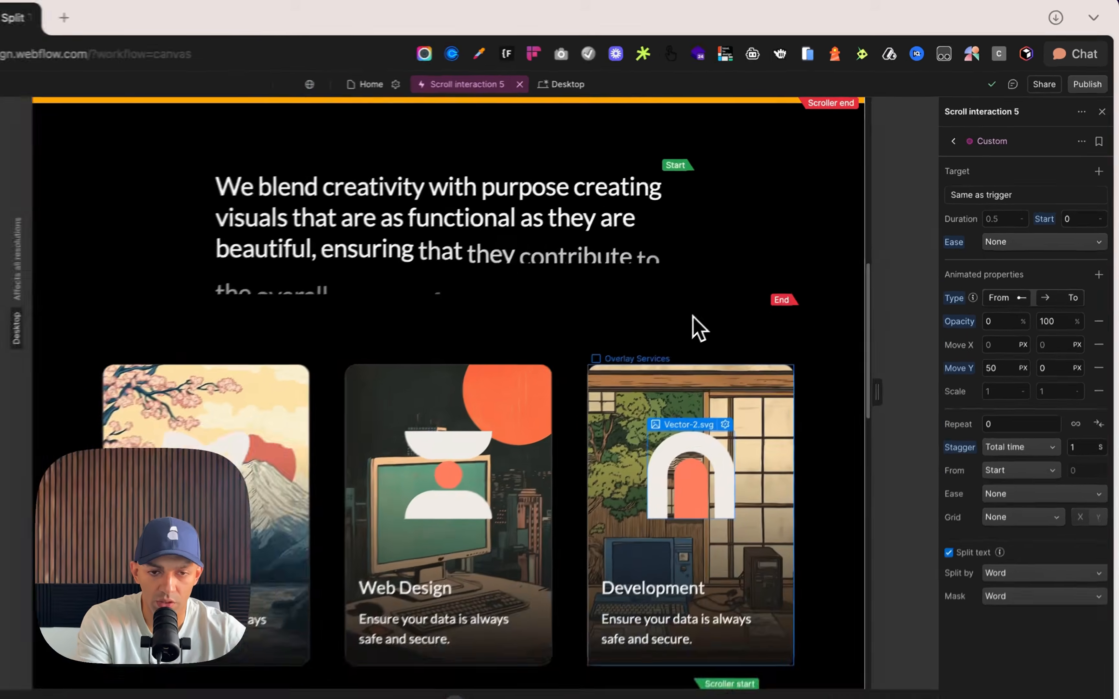
scroll(697, 328, up, 10)
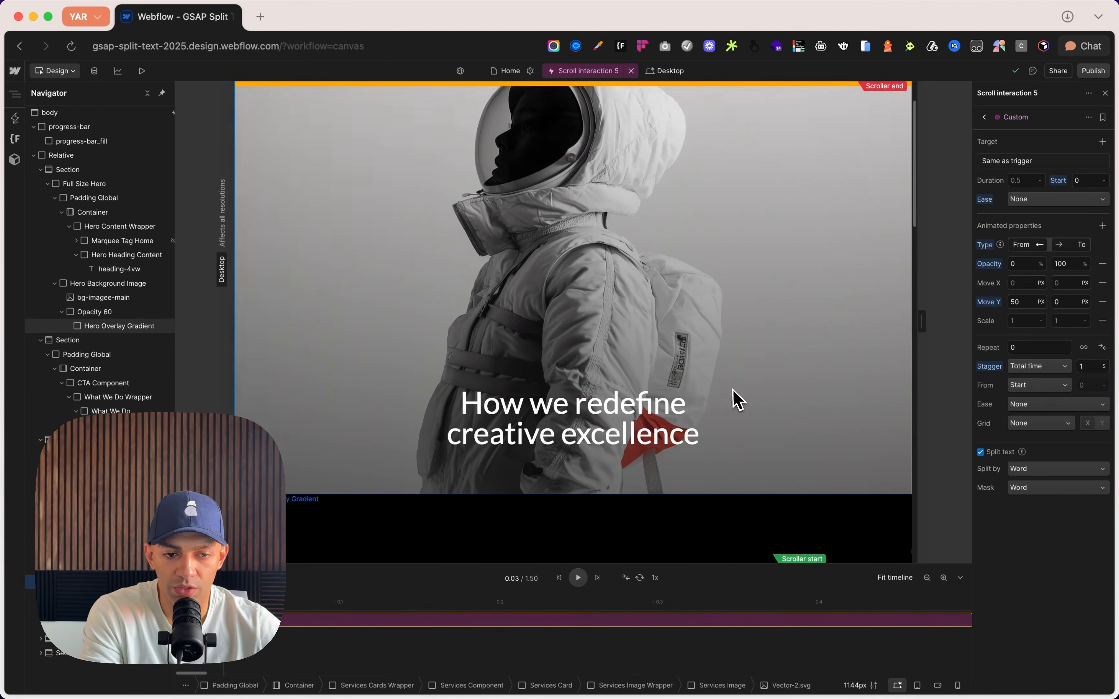
scroll(707, 497, down, 9)
Open the interaction's scroll trigger settings and examine where its start and end markers meet while scrolling
click(985, 117)
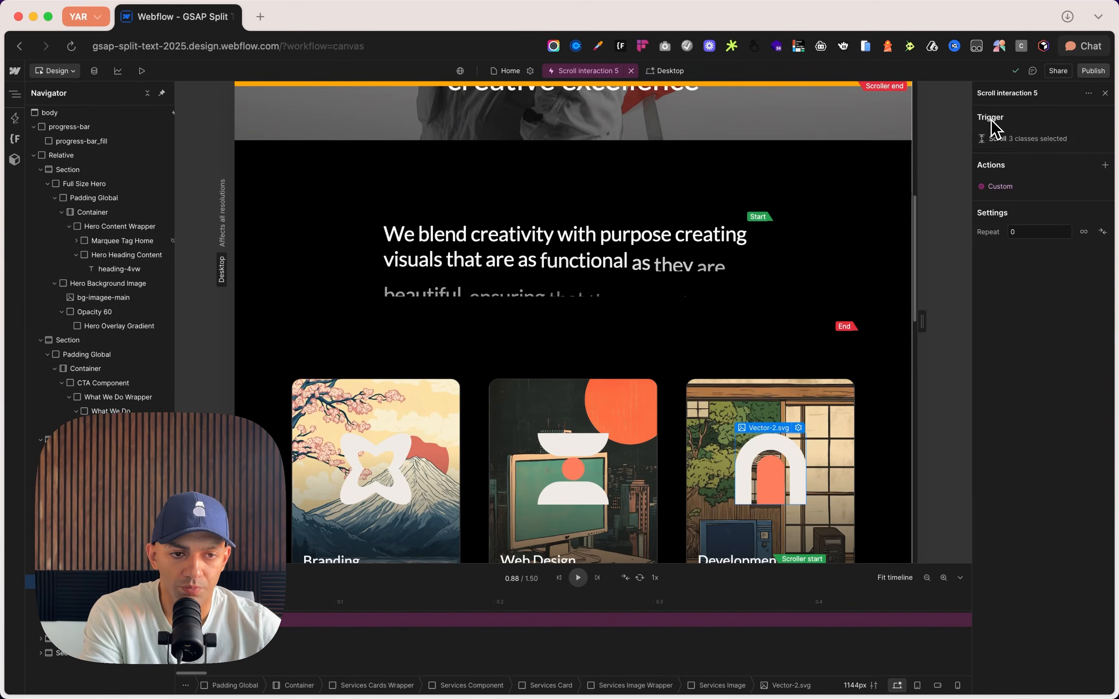
click(1031, 138)
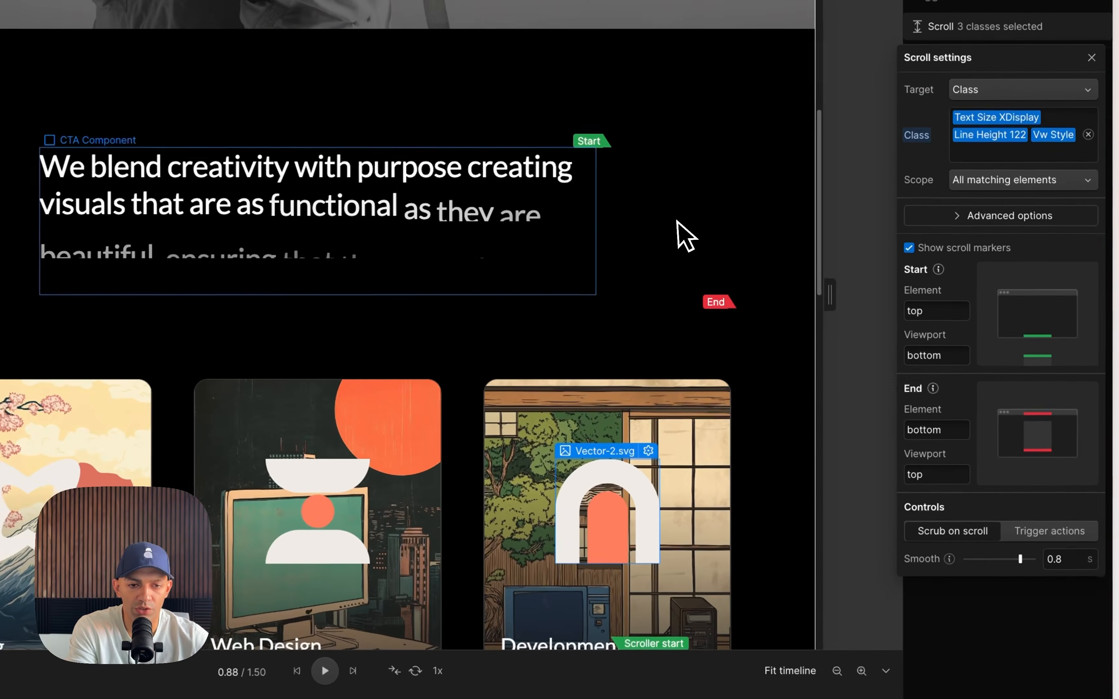
scroll(715, 433, up, 5)
scroll(519, 460, up, 3)
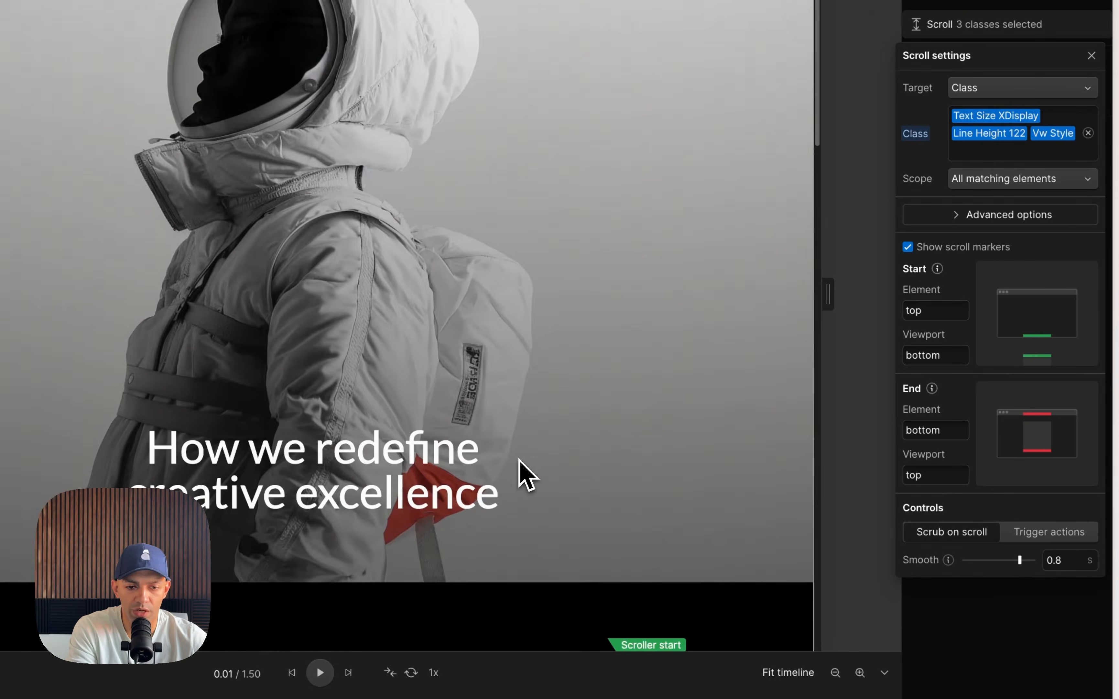
scroll(519, 459, down, 10)
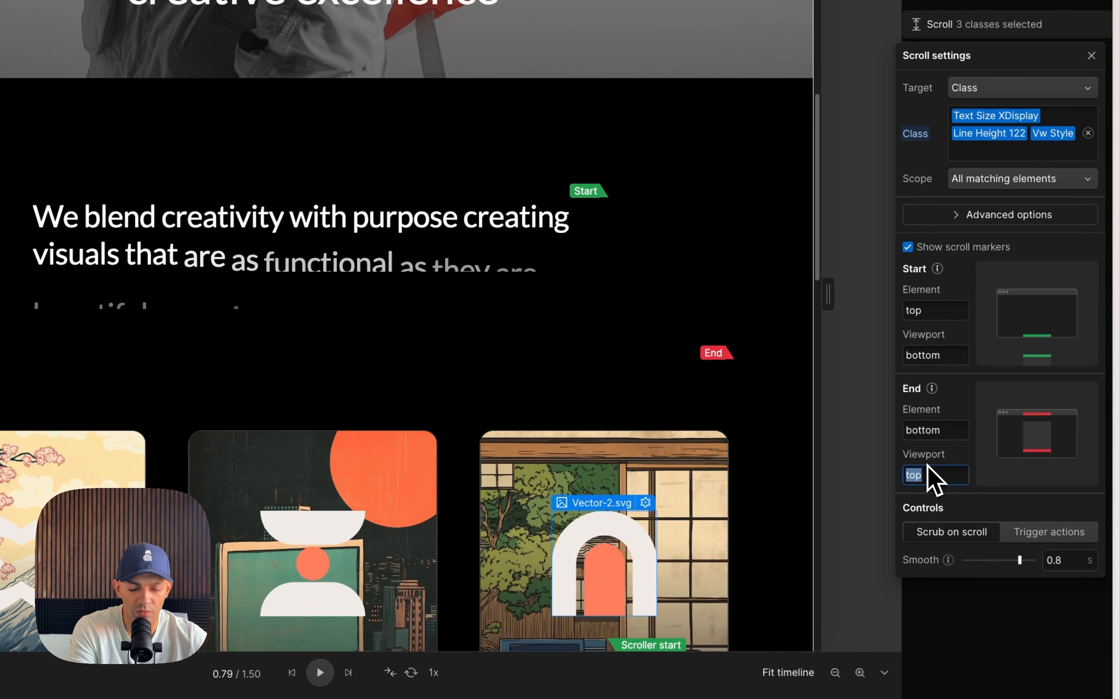
Try a viewport position of 80% for the scroll trigger's end and test the paragraph reveal
text(%)
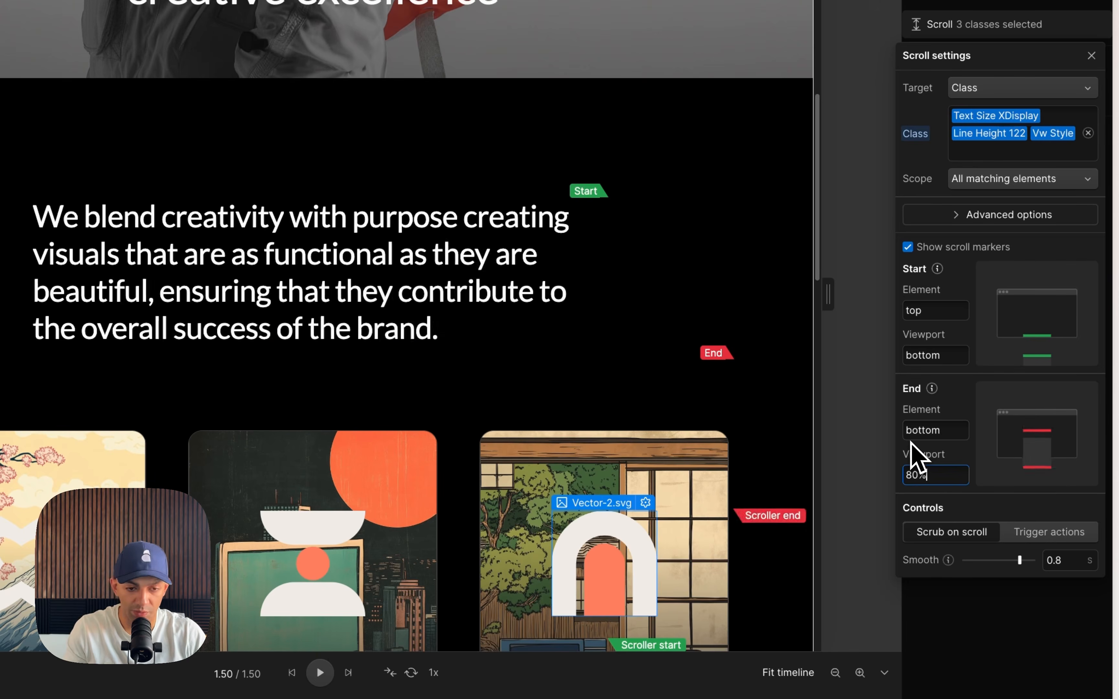
scroll(576, 389, up, 8)
scroll(576, 389, down, 5)
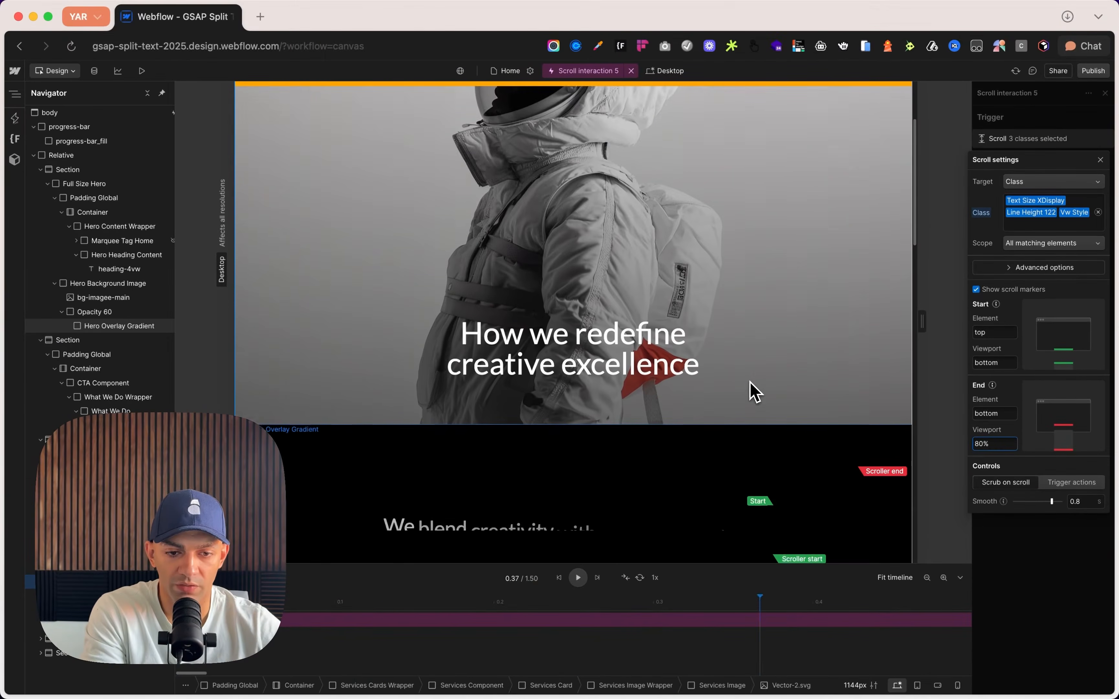
scroll(753, 392, down, 2)
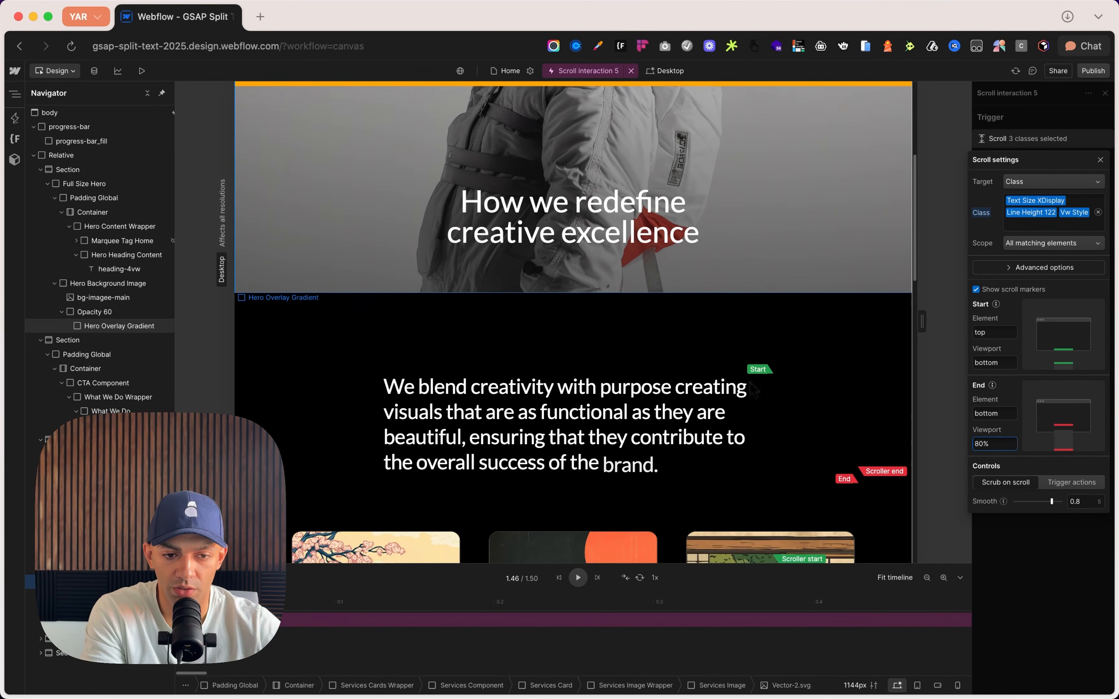
scroll(754, 391, down, 1)
scroll(754, 392, up, 4)
Set the viewport position of the scroll trigger's end to 50% and test the paragraph reveal
scroll(754, 392, down, 6)
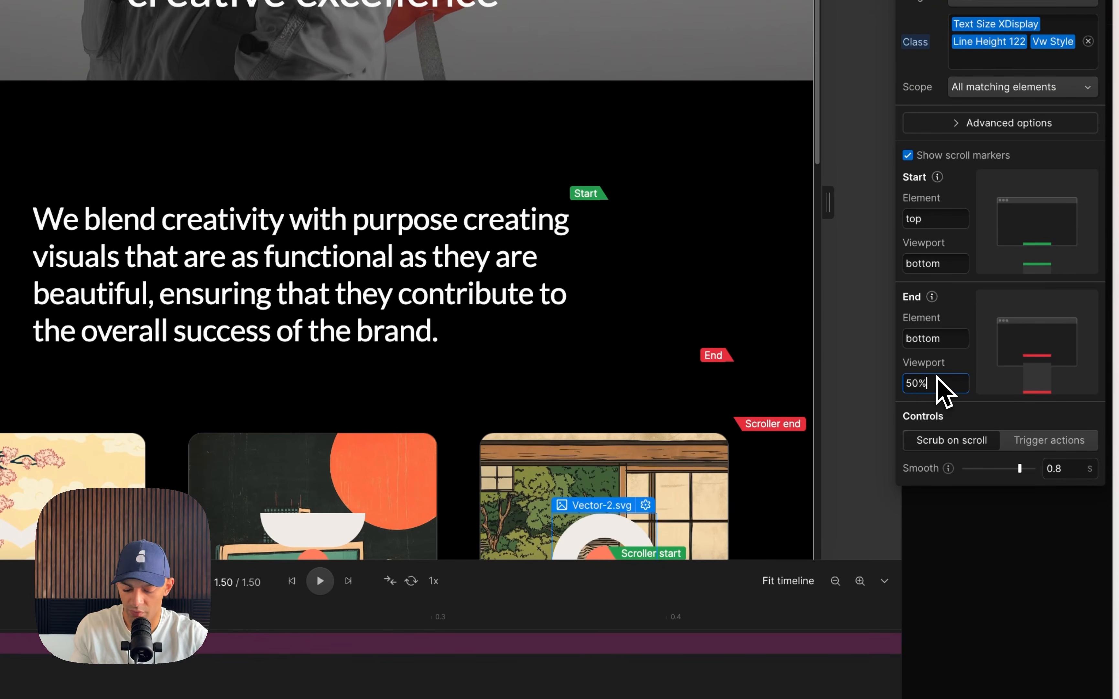
scroll(741, 283, down, 3)
scroll(726, 270, up, 10)
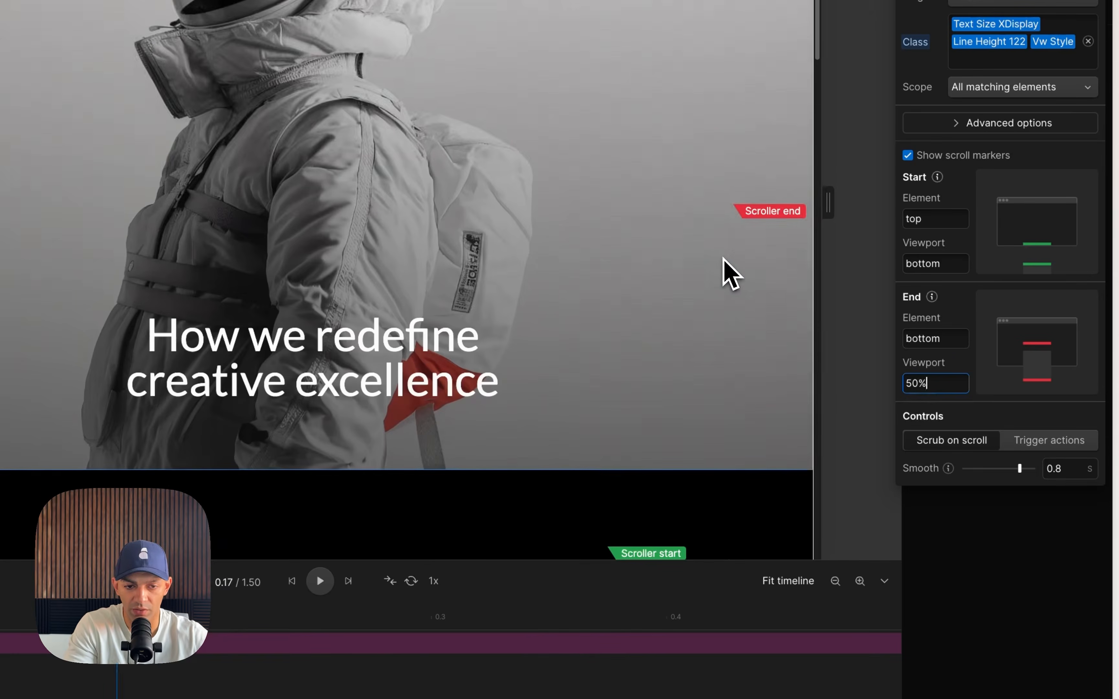
scroll(855, 369, down, 3)
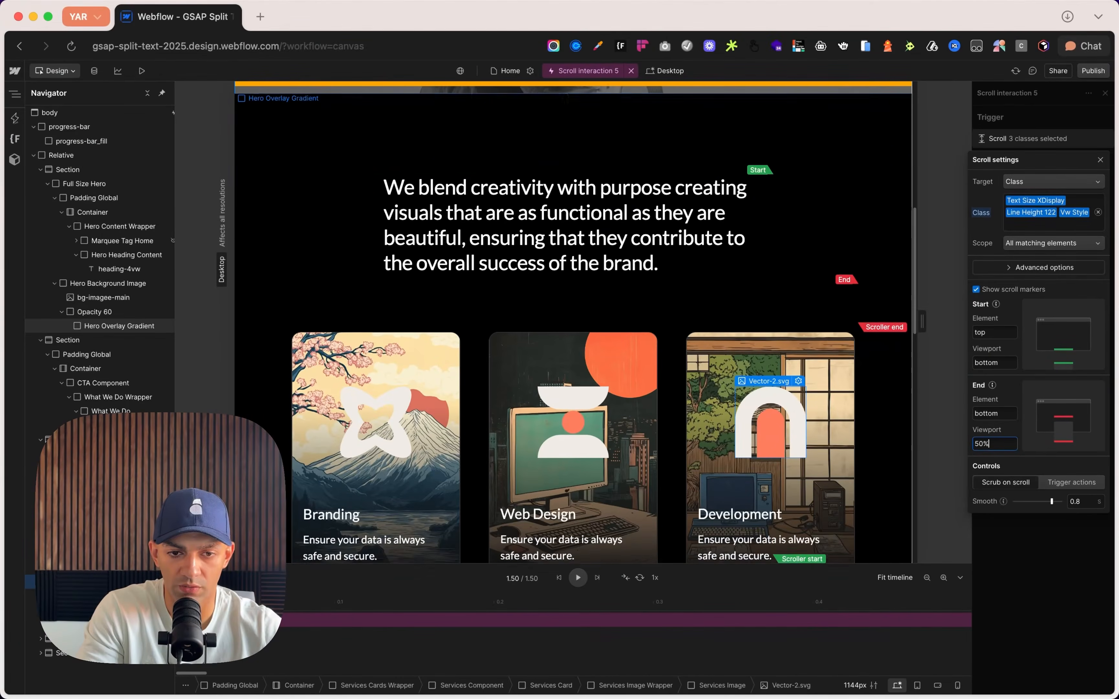
Scroll back and forth past the paragraph to examine how smoothly its words scrub in and out
scroll(855, 370, up, 8)
scroll(572, 323, down, 5)
scroll(573, 324, up, 5)
scroll(851, 370, down, 5)
scroll(852, 372, up, 5)
scroll(851, 372, down, 5)
scroll(849, 375, up, 4)
scroll(849, 375, down, 1)
scroll(849, 374, up, 3)
scroll(926, 490, up, 2)
scroll(926, 490, down, 3)
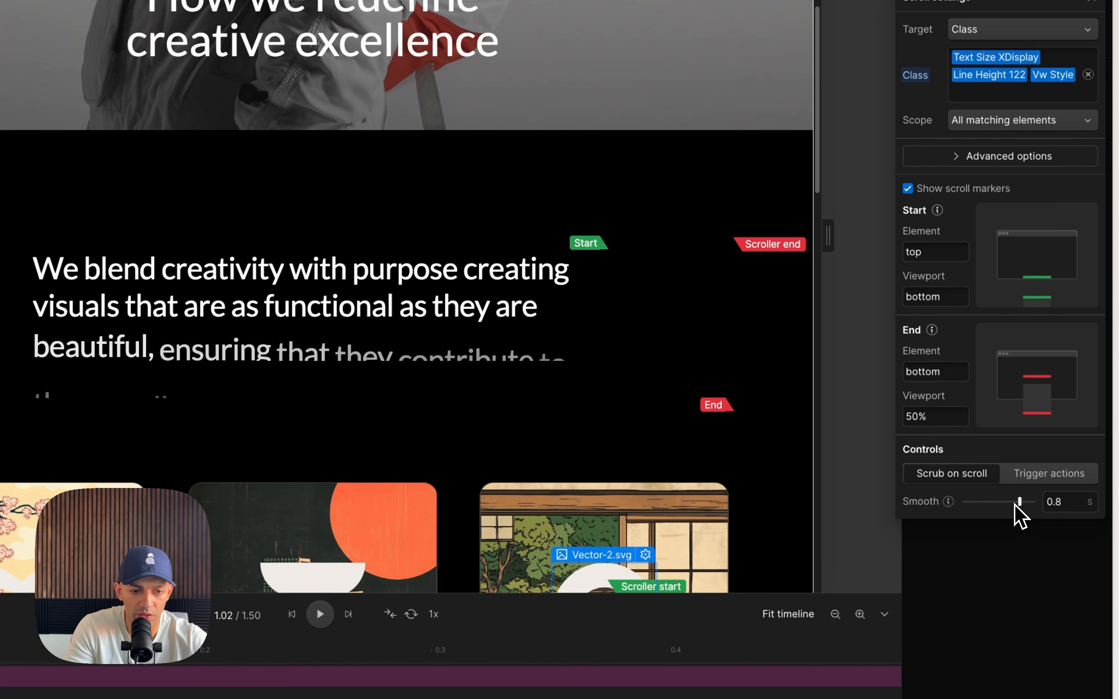
Leave the scroll settings and add a Text color property to the Custom action, starting from dark grey
click(999, 630)
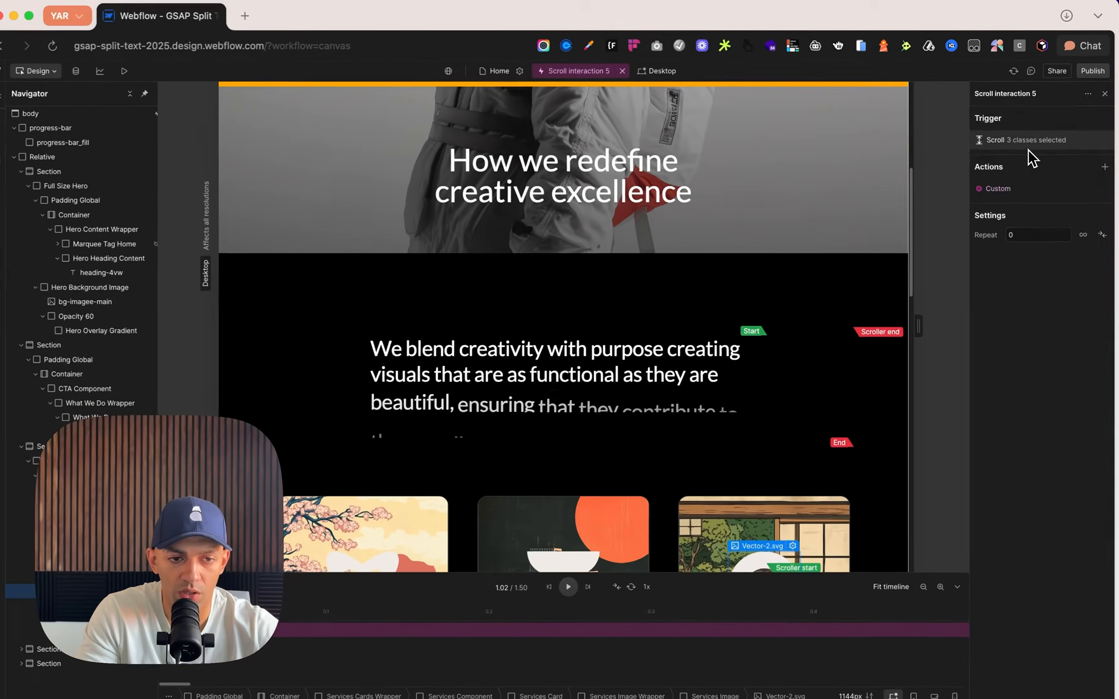
click(1027, 145)
click(1057, 267)
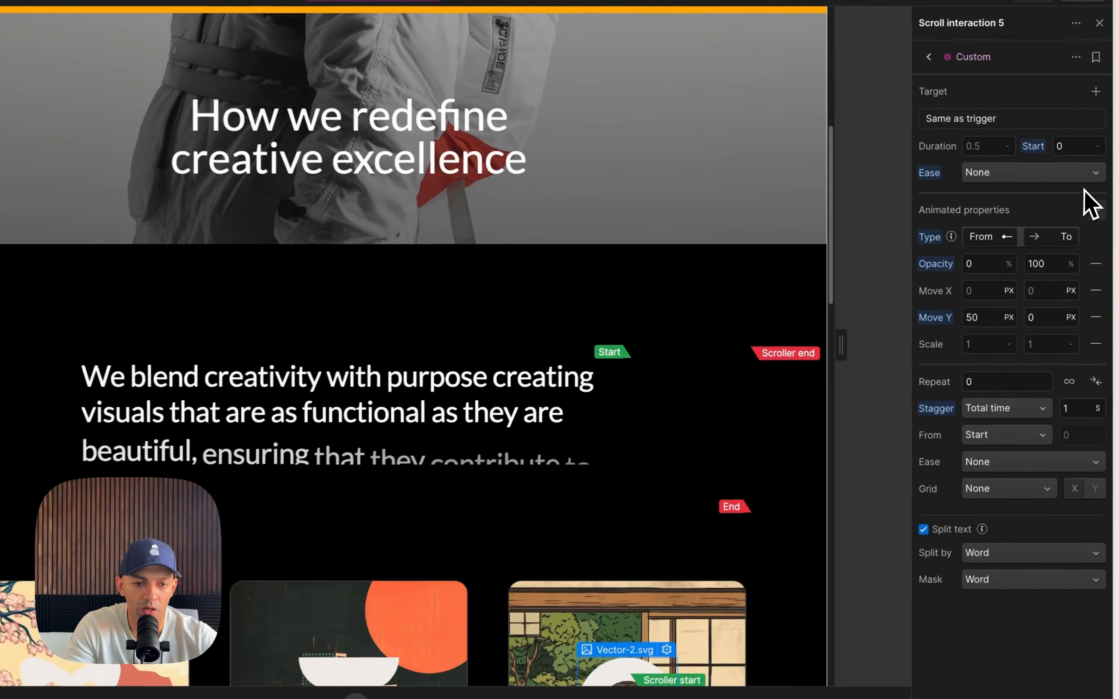
click(1102, 225)
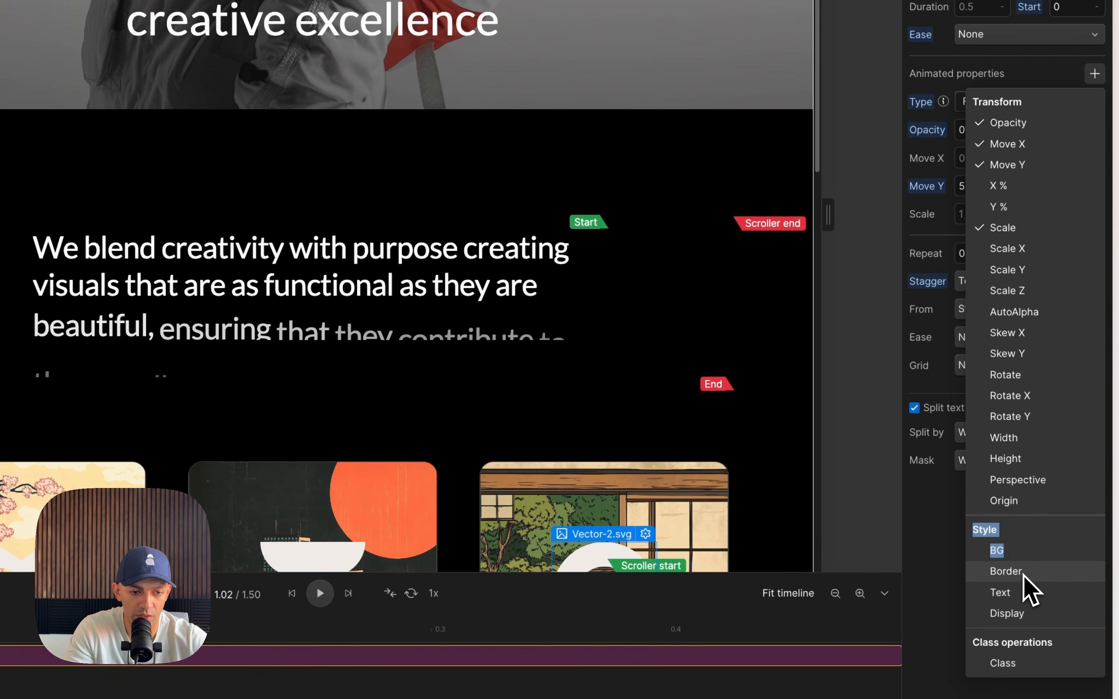
click(964, 245)
click(909, 362)
drag(896, 354, 889, 366)
Set the end value of the action's Text color to white and preview the color change on scroll
click(1062, 241)
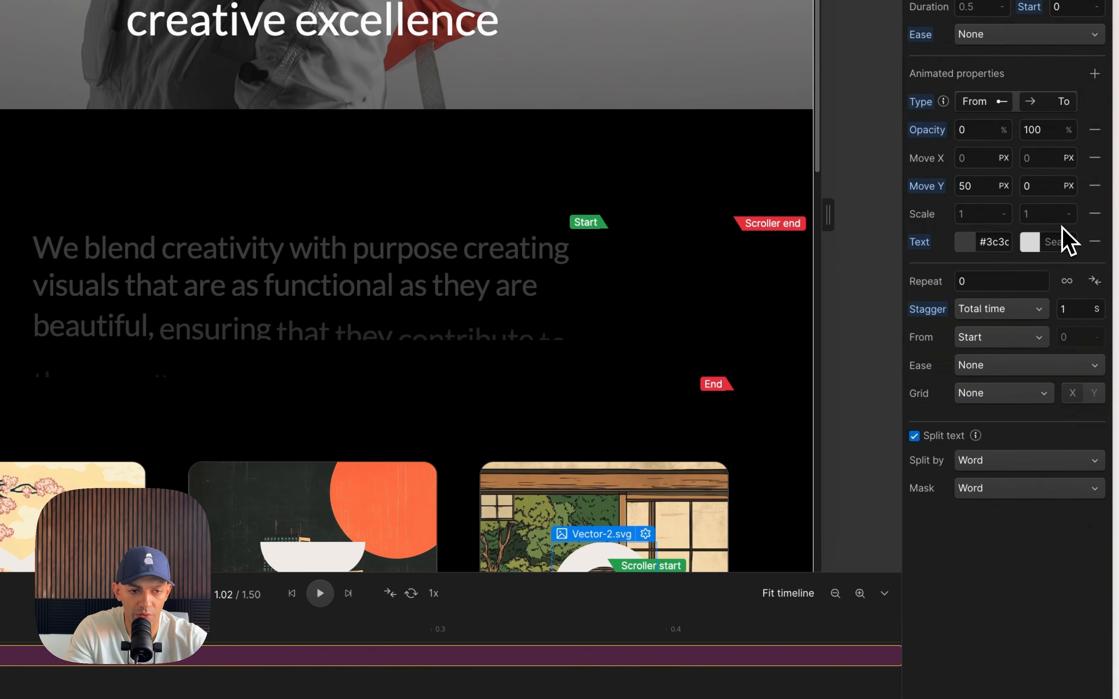
click(1032, 246)
drag(991, 327, 790, 253)
click(779, 260)
scroll(596, 388, up, 5)
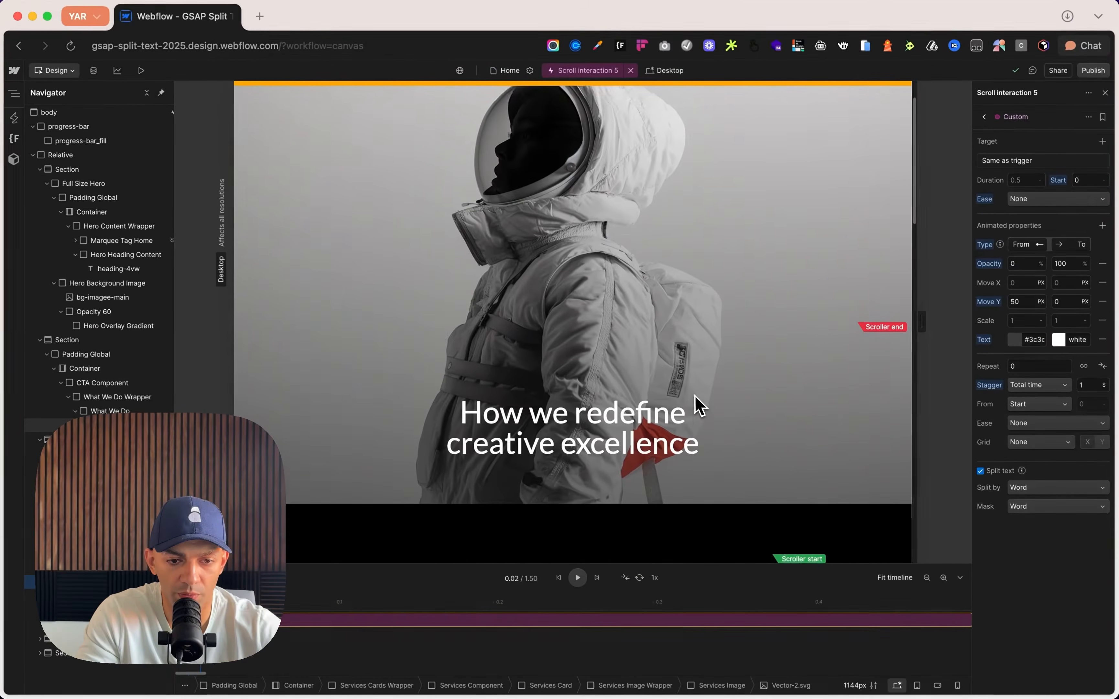
scroll(700, 405, down, 5)
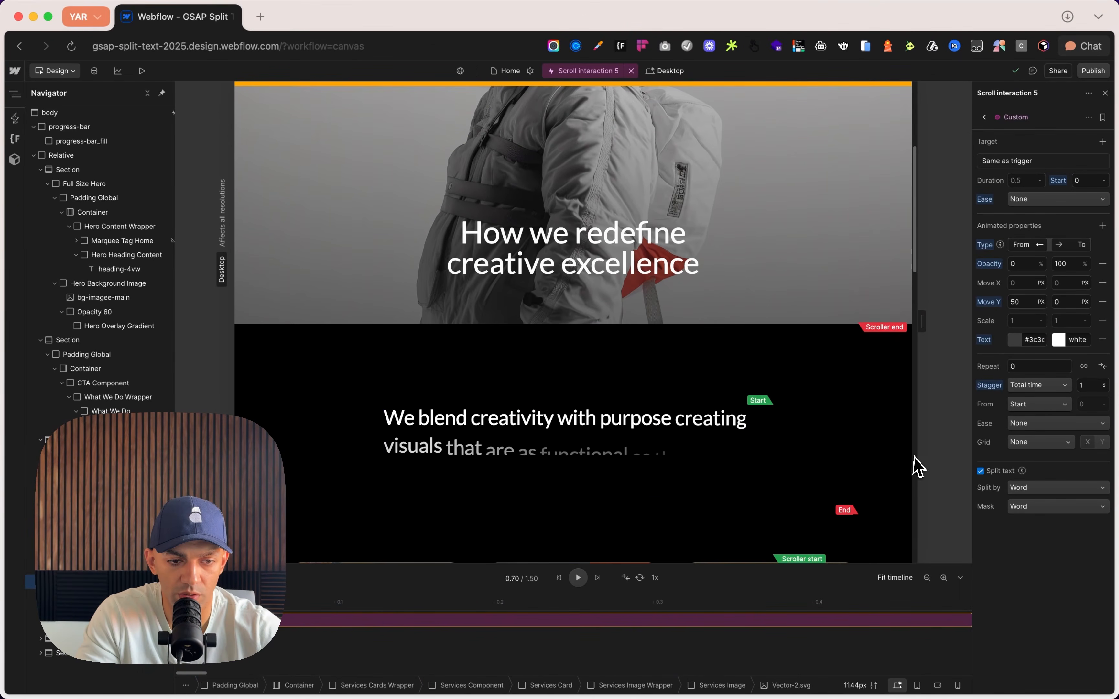
Set the split text mask to None and preview the unmasked word reveal on scroll
click(1083, 505)
click(1049, 521)
scroll(832, 462, up, 5)
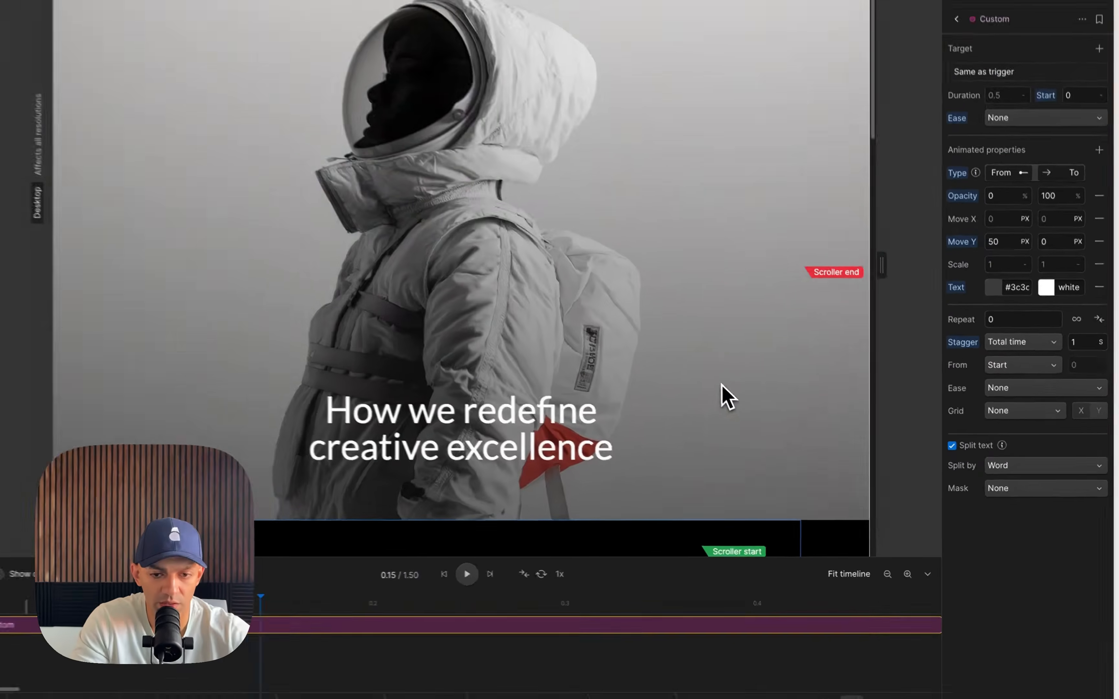
scroll(727, 398, down, 8)
Split the paragraph's text by Line and preview the line-by-line reveal on scroll
click(1062, 466)
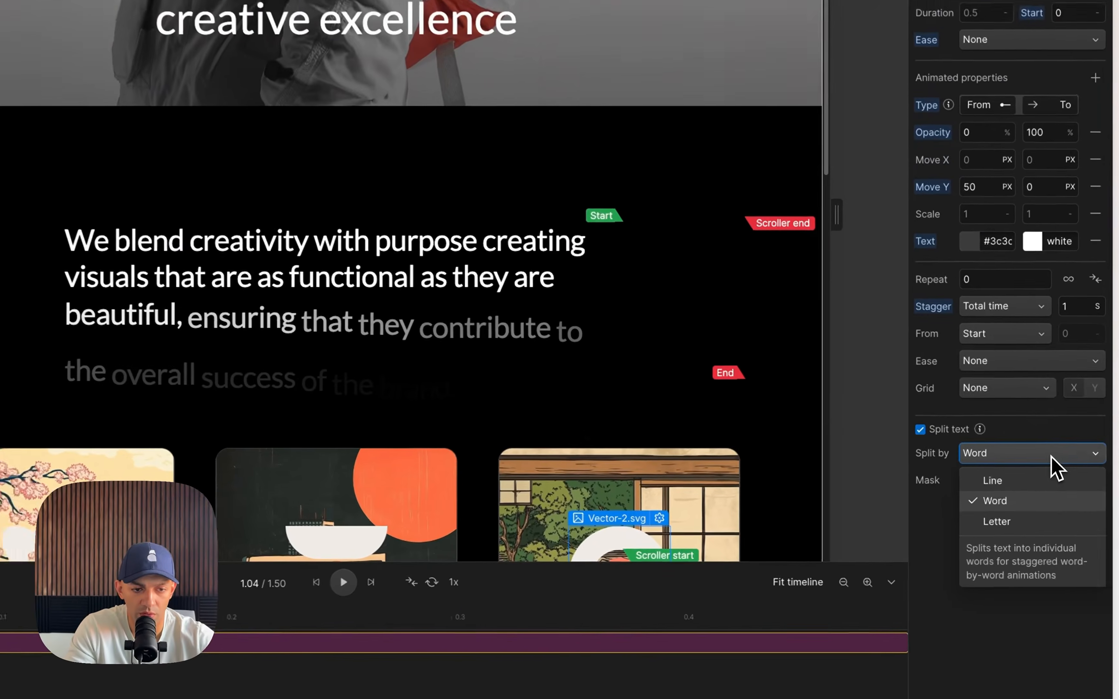
click(1016, 481)
scroll(637, 352, up, 6)
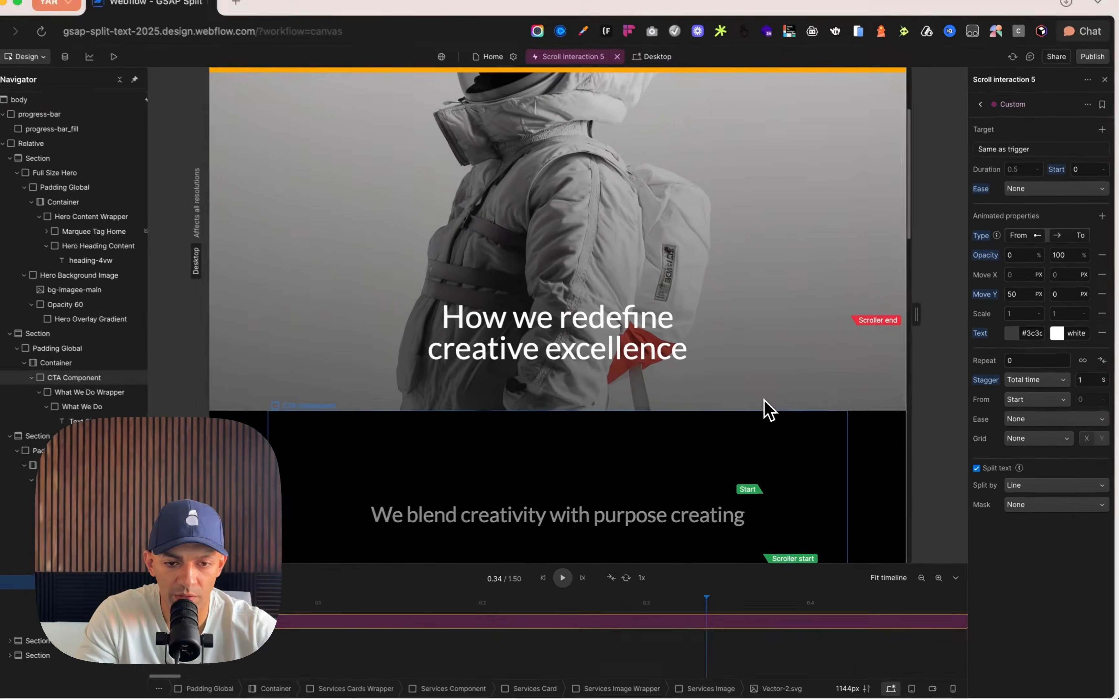
scroll(767, 409, down, 4)
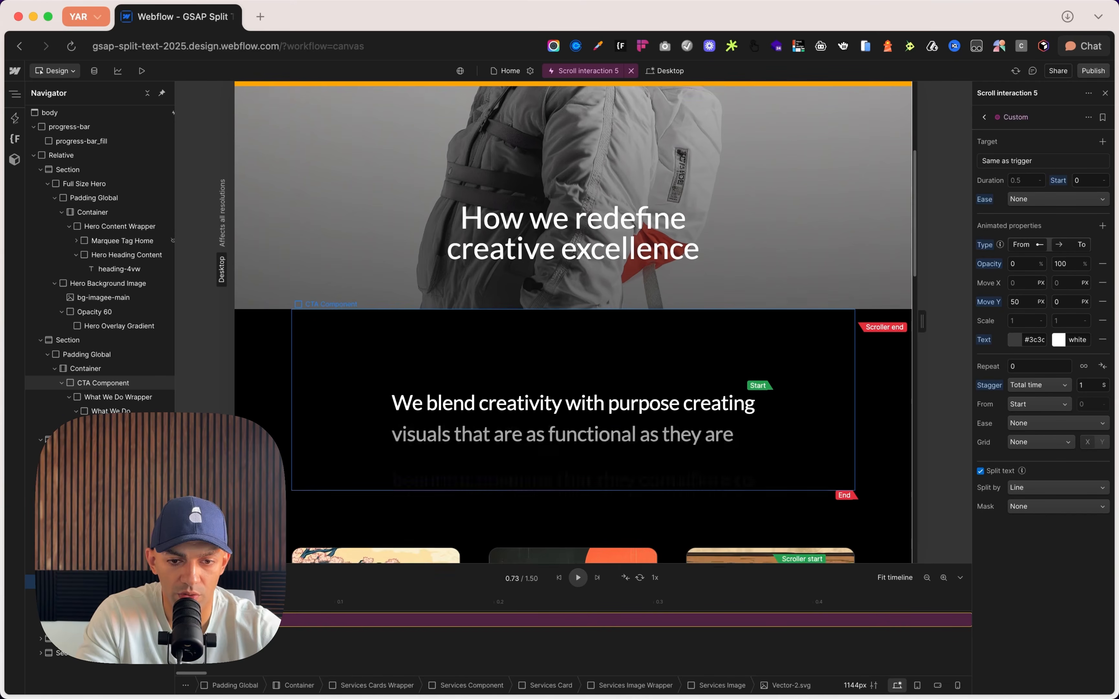
scroll(774, 412, down, 6)
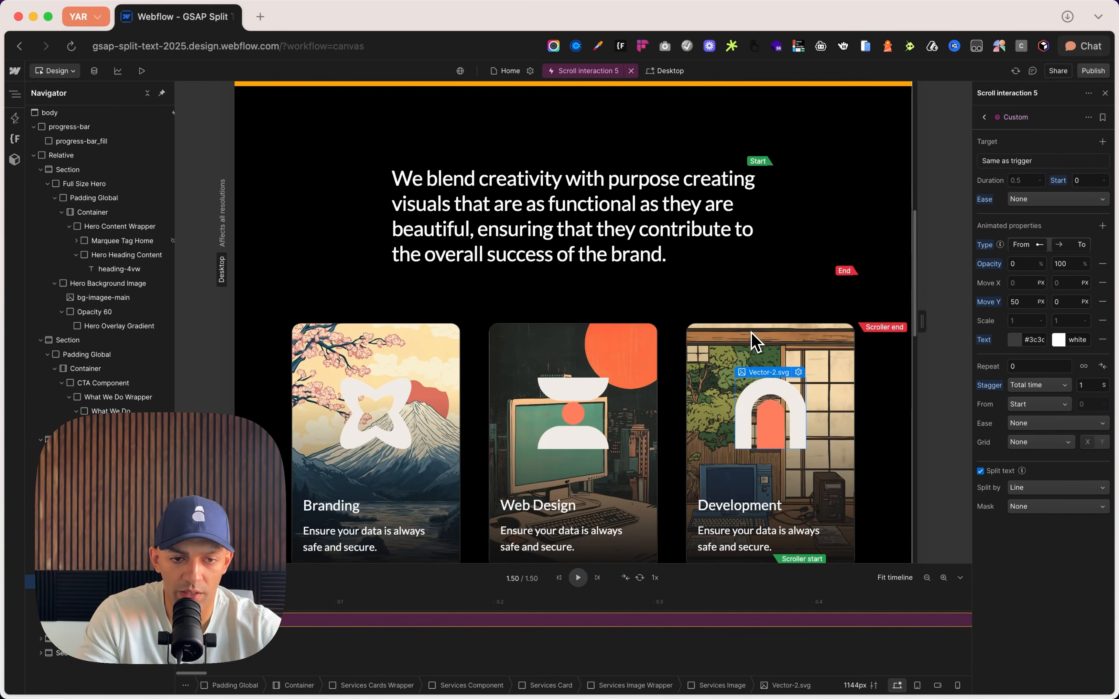